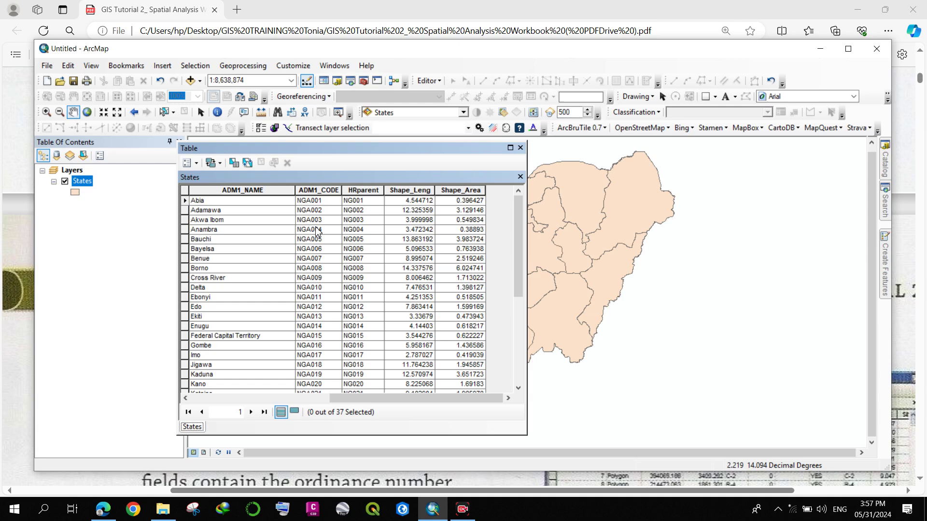
# - Close the States attribute table and set the States layer's symbology to unique values of the ADM1_NAME field
pyautogui.scroll(-4, 317, 230)
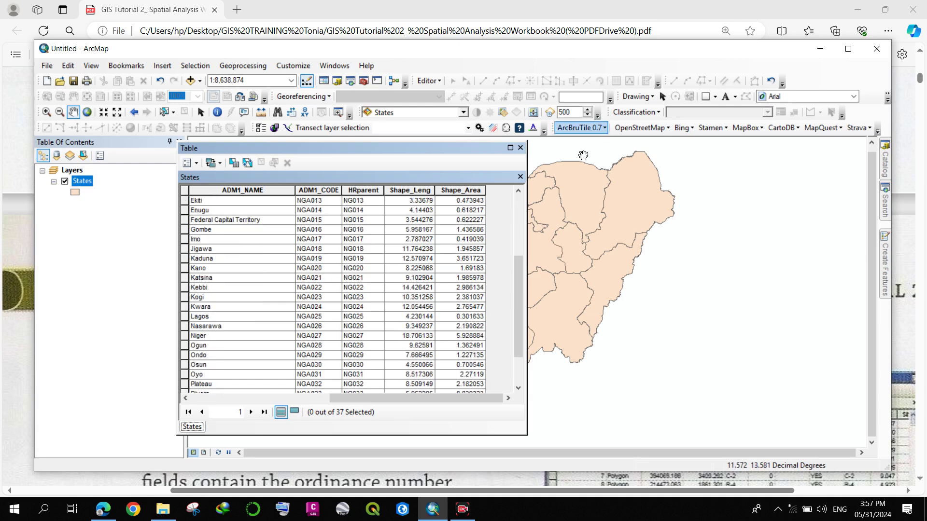
pyautogui.click(520, 148)
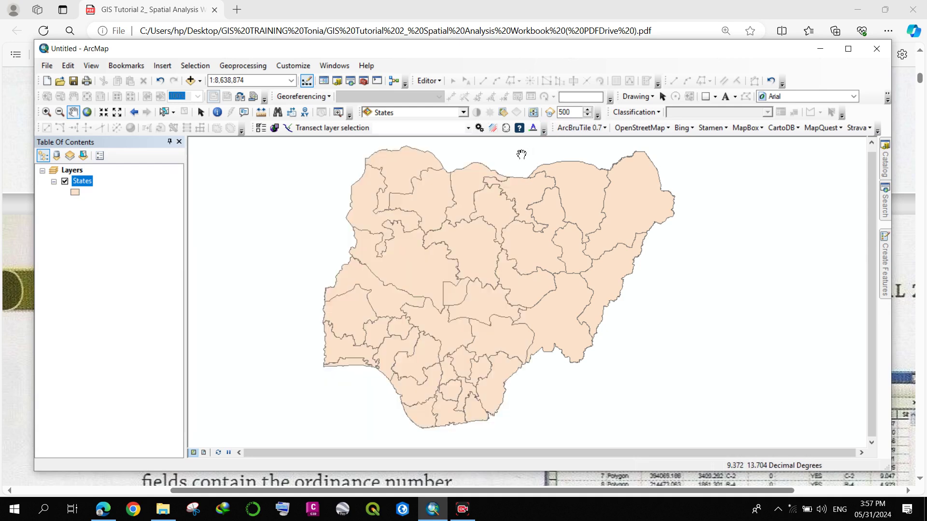
pyautogui.doubleClick(84, 185)
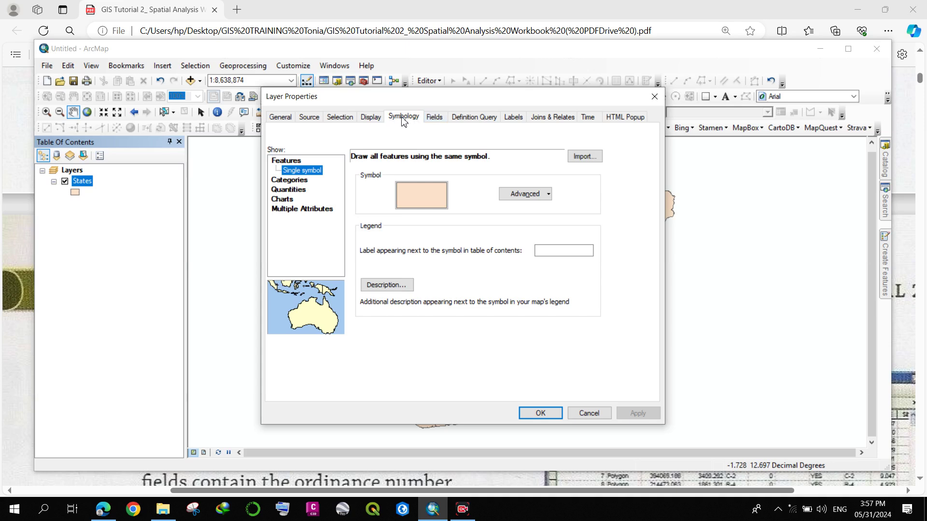
pyautogui.click(290, 180)
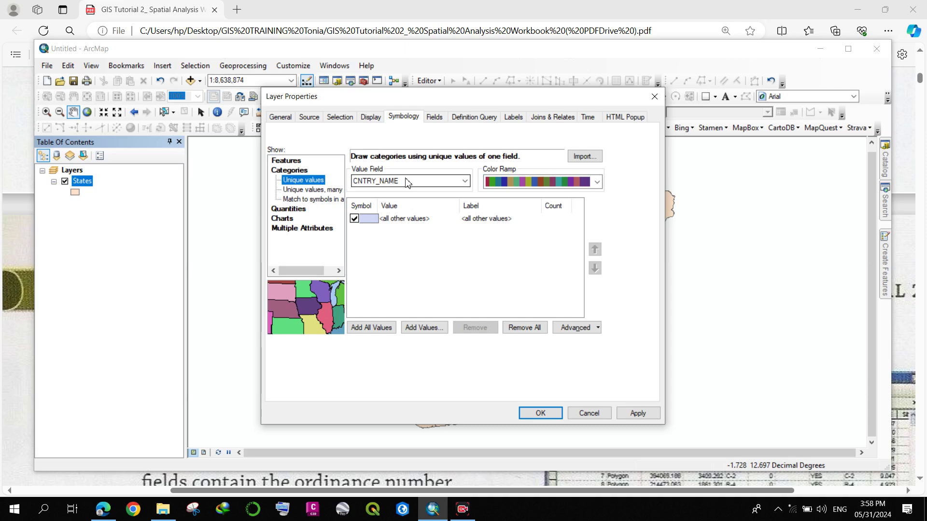
pyautogui.click(396, 180)
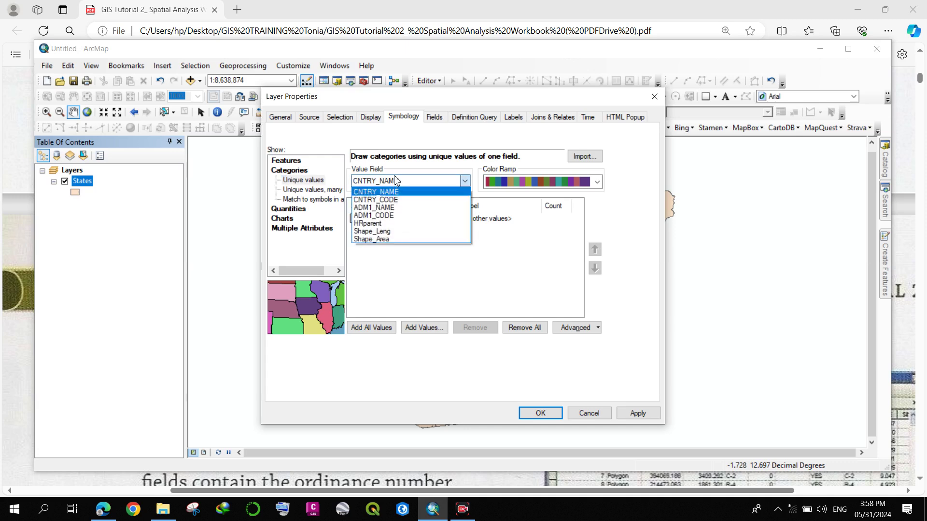
pyautogui.click(371, 207)
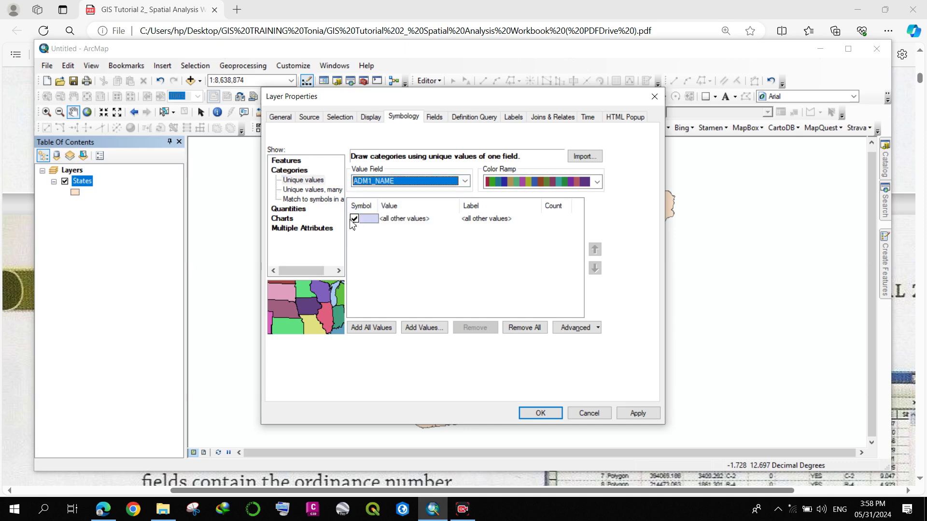
# - Exclude all other values, add all ADM1_NAME values as categories, and apply the symbology to the States layer
pyautogui.click(354, 219)
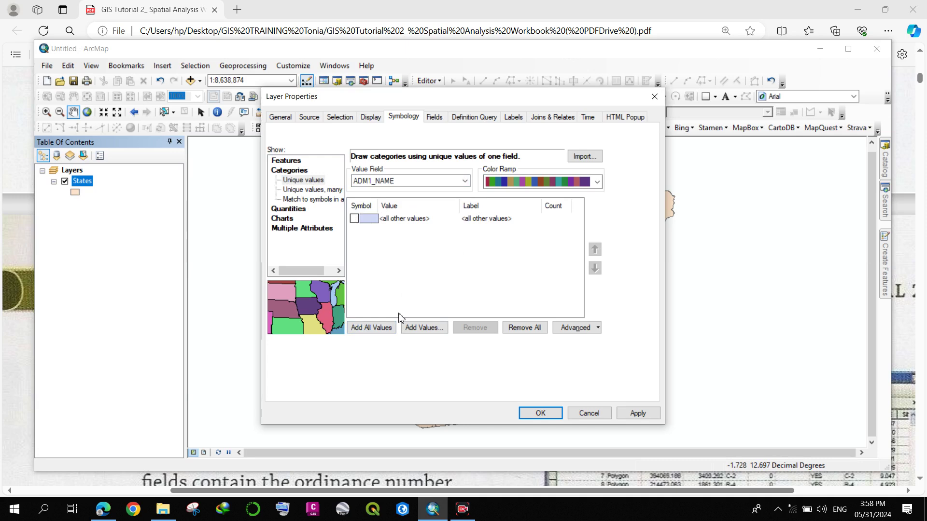
pyautogui.click(372, 327)
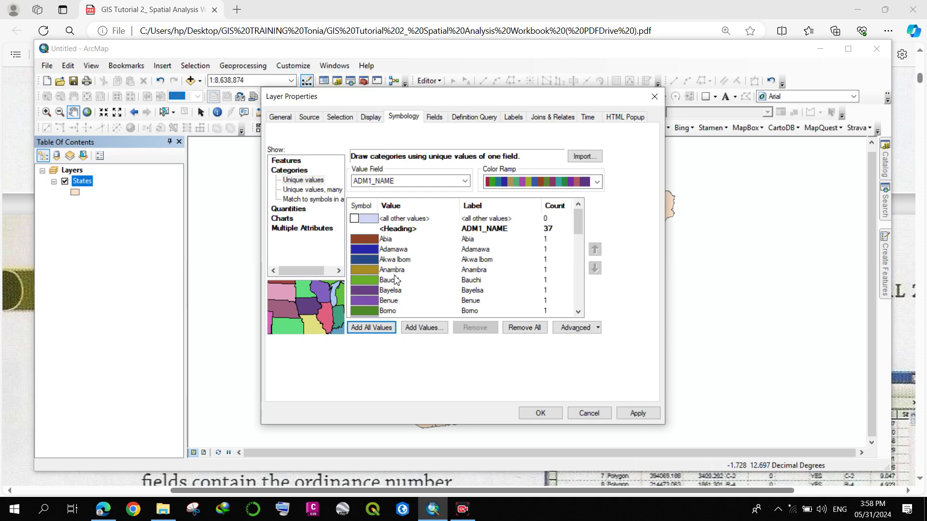
pyautogui.click(538, 413)
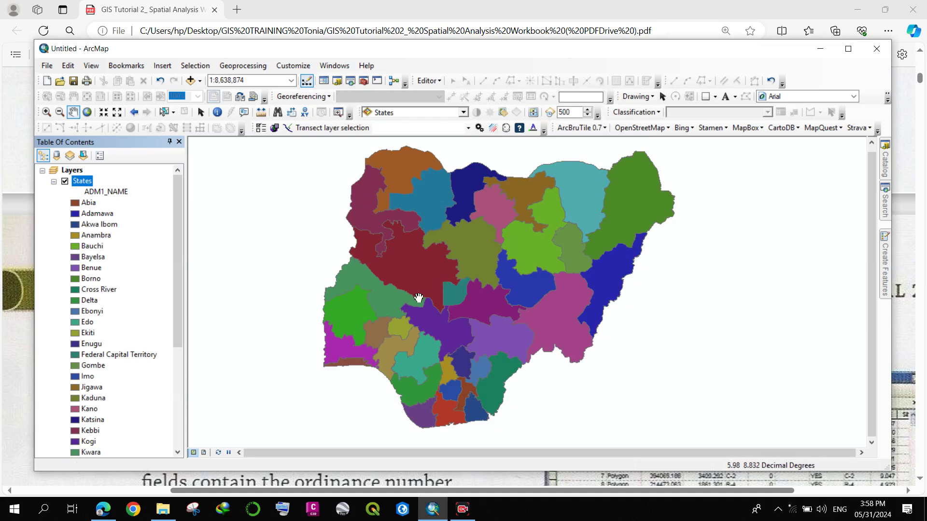
# - Compare the state colours in the legend with the polygons on the map, looking closely at the southwestern states
pyautogui.moveTo(420, 304)
pyautogui.mouseDown()
pyautogui.moveTo(412, 315)
pyautogui.moveTo(416, 300)
pyautogui.mouseUp()
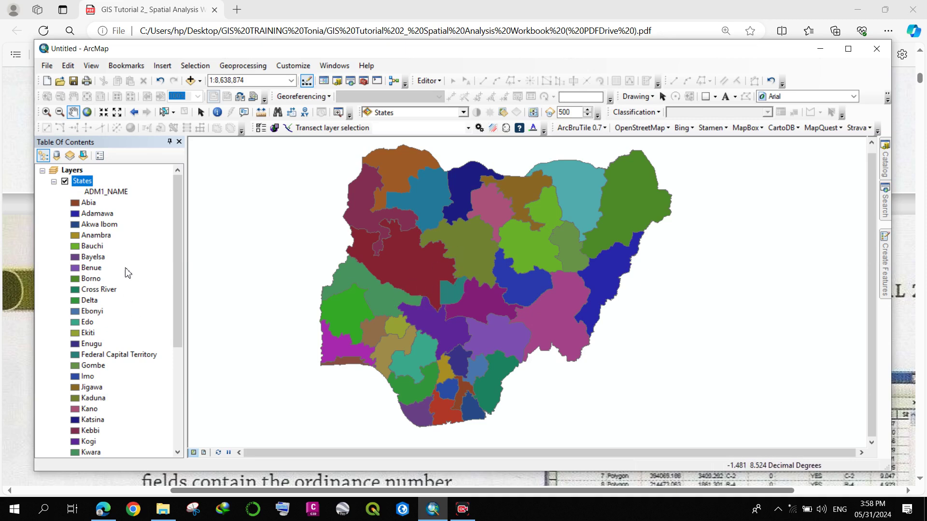
pyautogui.scroll(-2, 91, 333)
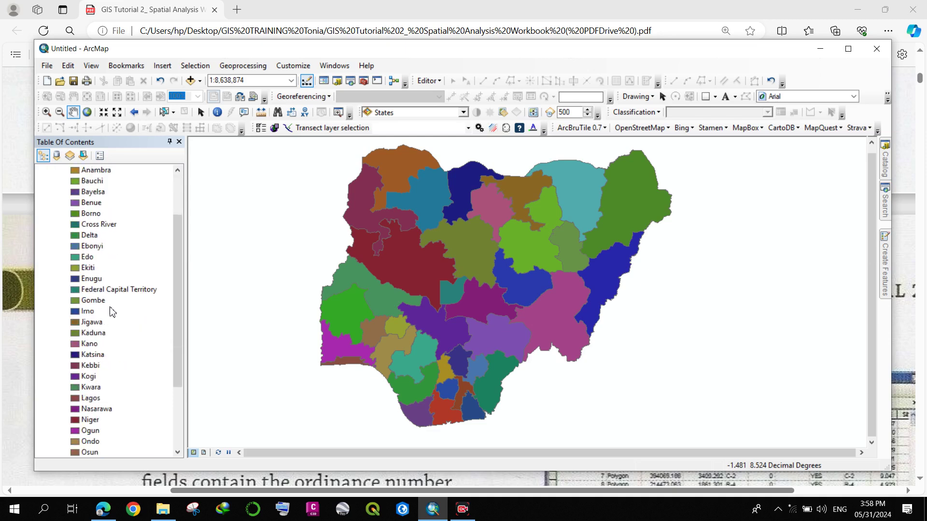
pyautogui.scroll(-2, 111, 311)
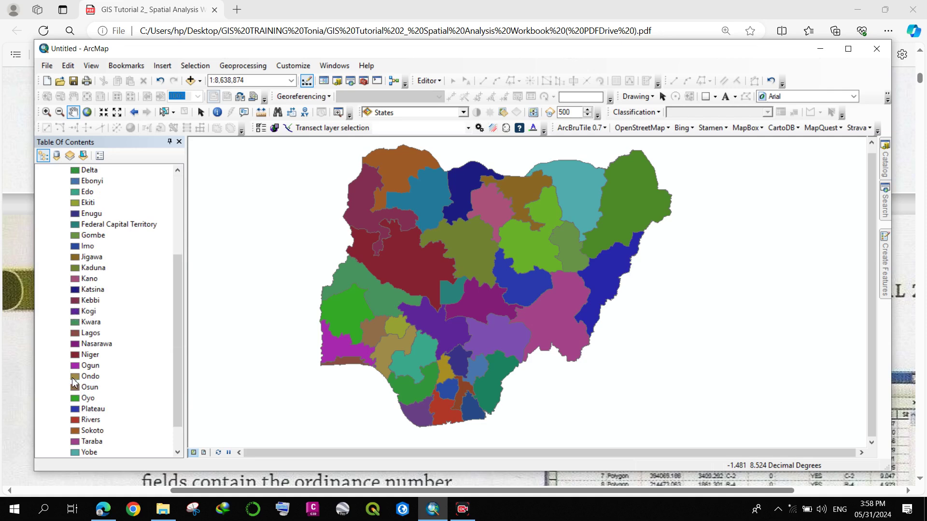
pyautogui.scroll(2, 393, 358)
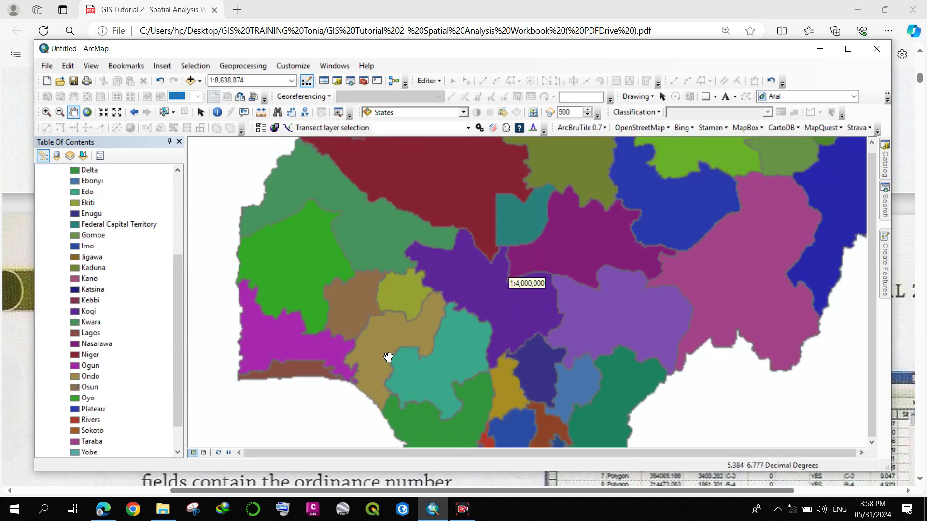
pyautogui.scroll(2, 388, 358)
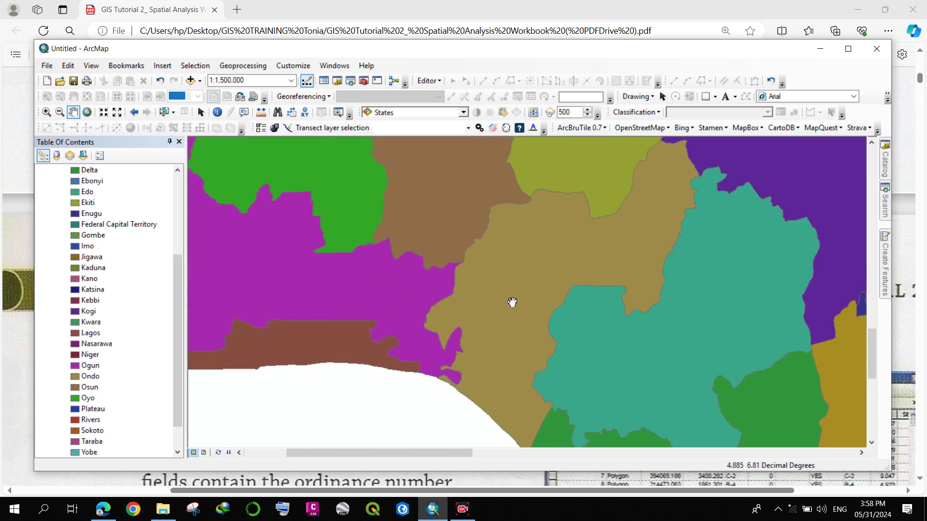
pyautogui.moveTo(512, 303); pyautogui.dragTo(543, 287)
pyautogui.moveTo(425, 337); pyautogui.dragTo(515, 305)
pyautogui.scroll(-1, 94, 404)
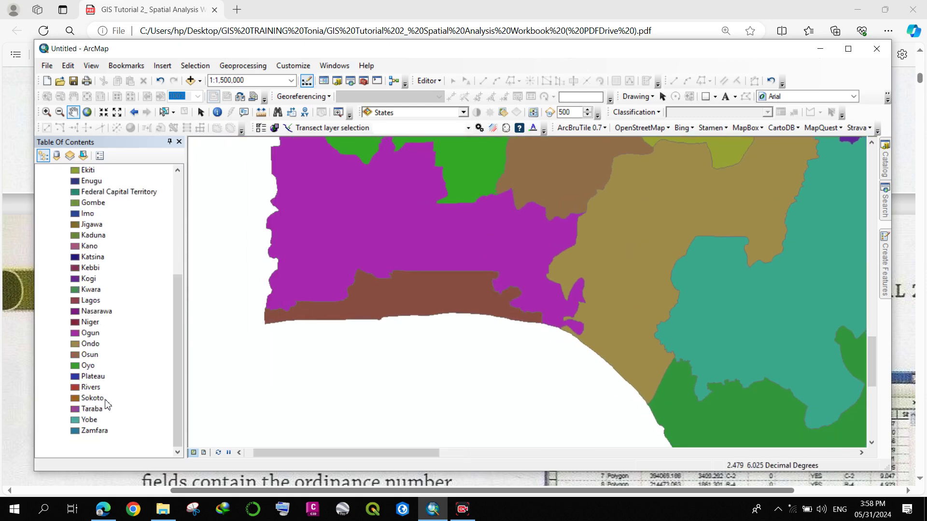
pyautogui.scroll(5, 107, 404)
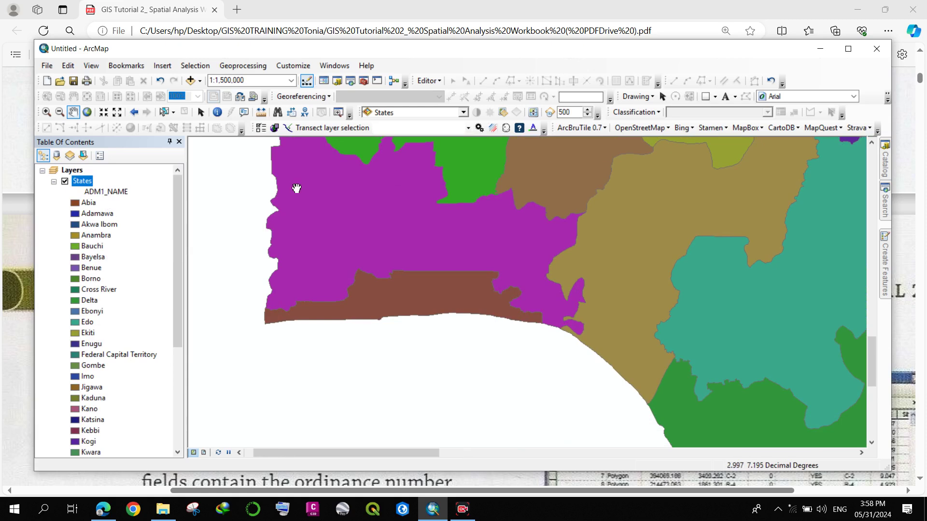
# - Change the color ramp of the States layer's unique values to the brighter multicolour ramp and apply it
pyautogui.click(89, 181)
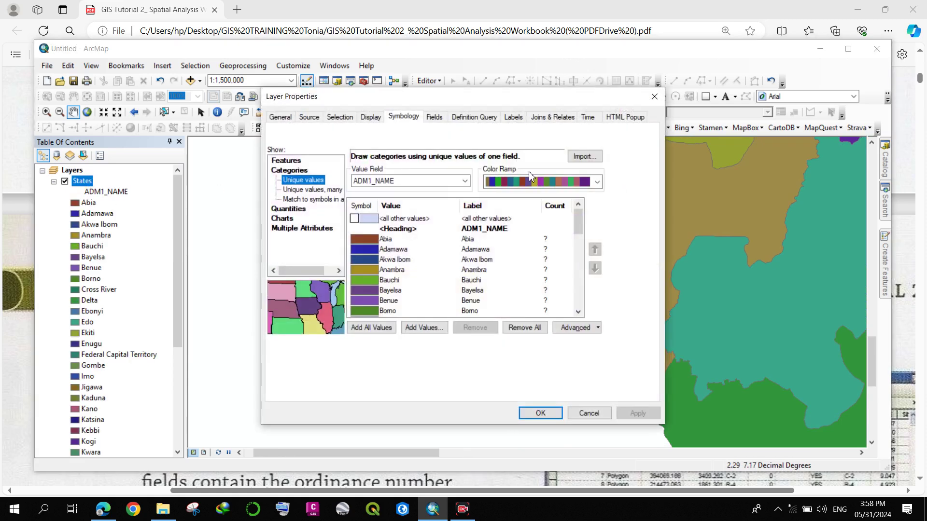
pyautogui.click(521, 186)
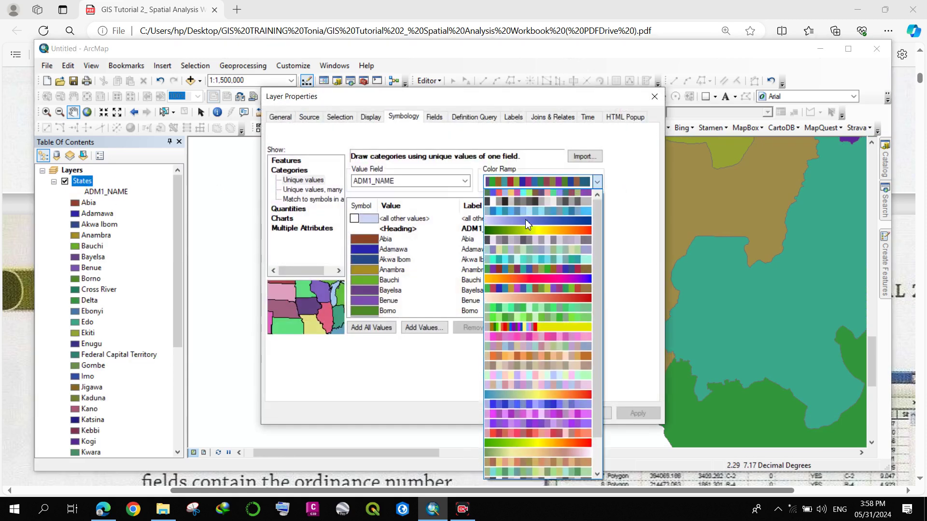
pyautogui.click(530, 195)
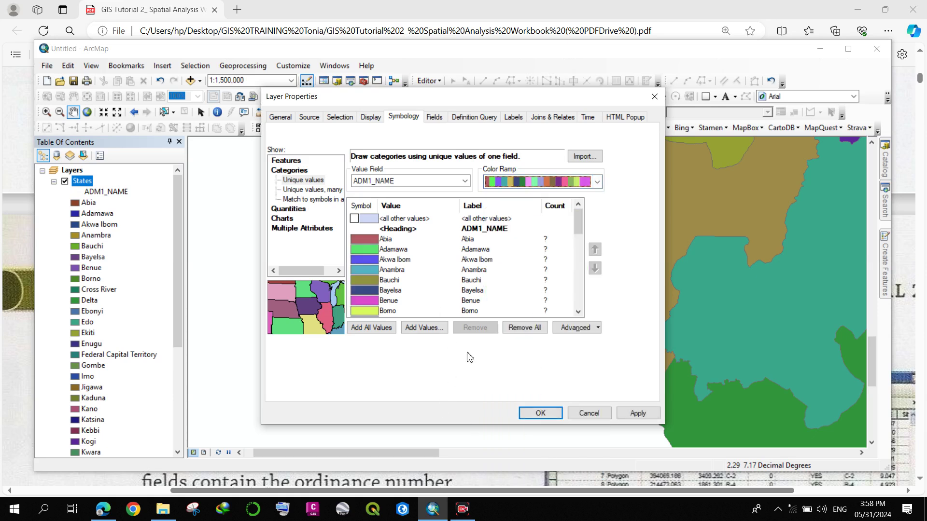
pyautogui.click(536, 413)
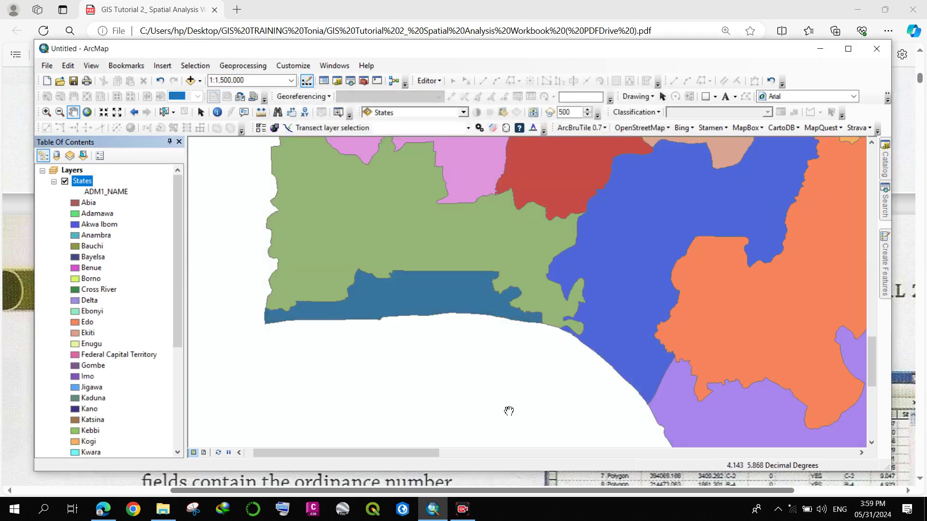
# - Examine the recoloured states across the whole country and pick out the Borno entry in the legend
pyautogui.scroll(5, 450, 302)
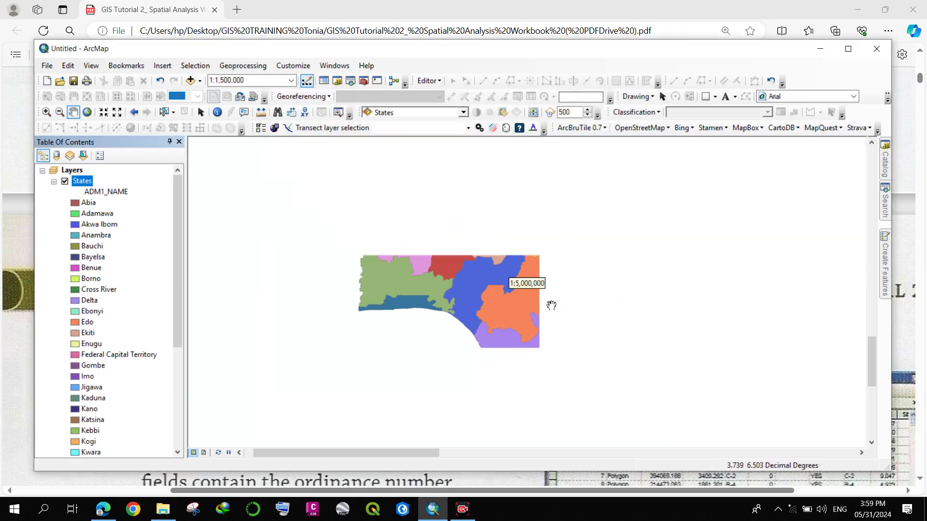
pyautogui.moveTo(597, 217); pyautogui.dragTo(529, 327)
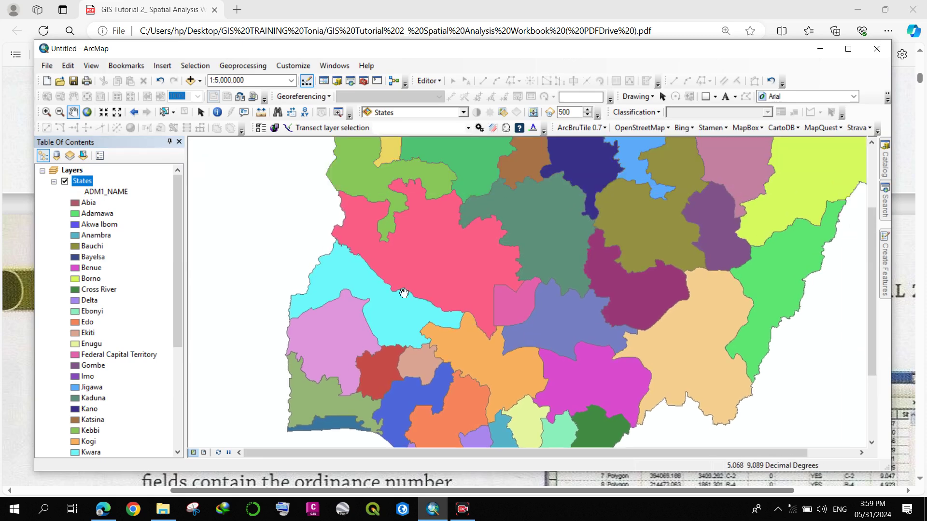
pyautogui.scroll(1, 398, 290)
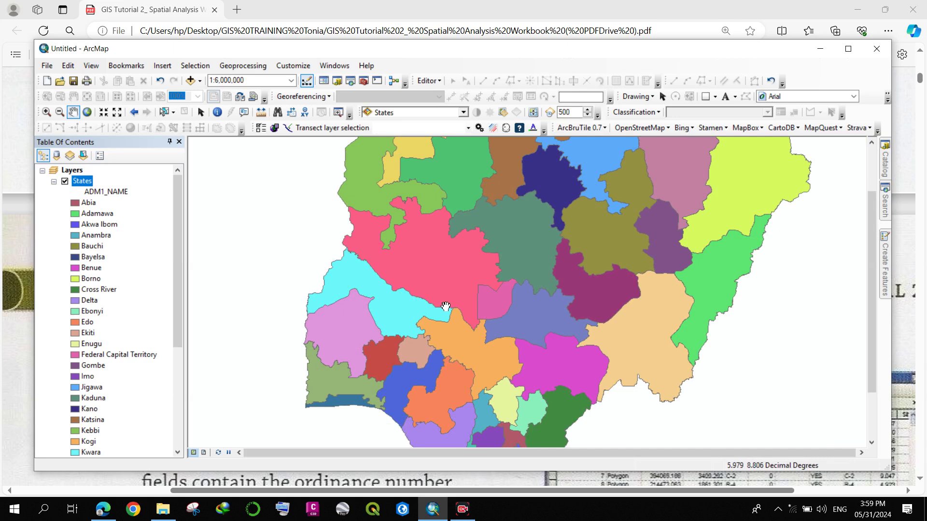
pyautogui.moveTo(447, 300); pyautogui.dragTo(421, 267)
pyautogui.scroll(2, 415, 231)
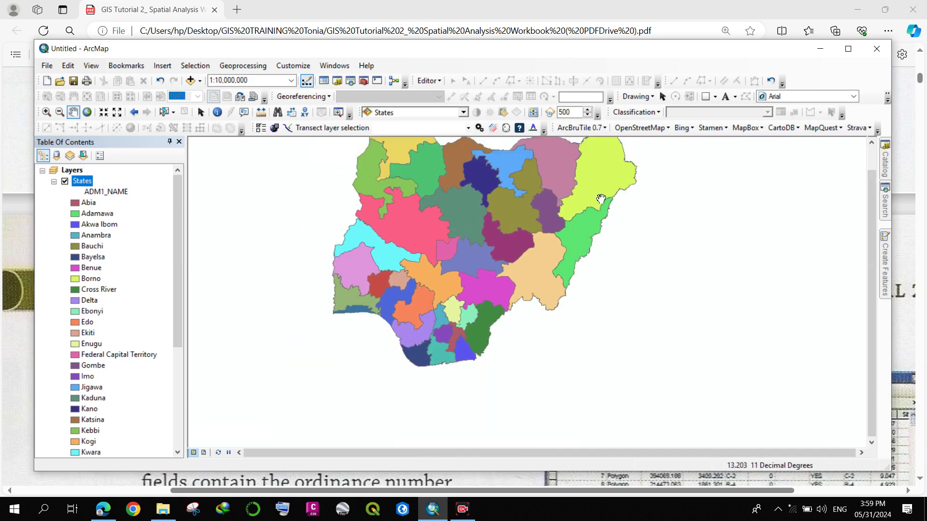
pyautogui.moveTo(460, 227); pyautogui.dragTo(477, 256)
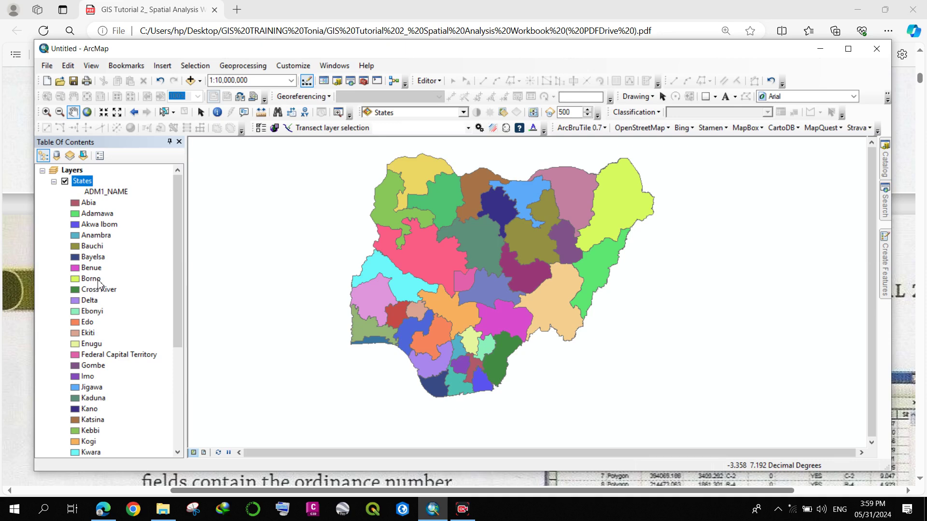
pyautogui.click(96, 280)
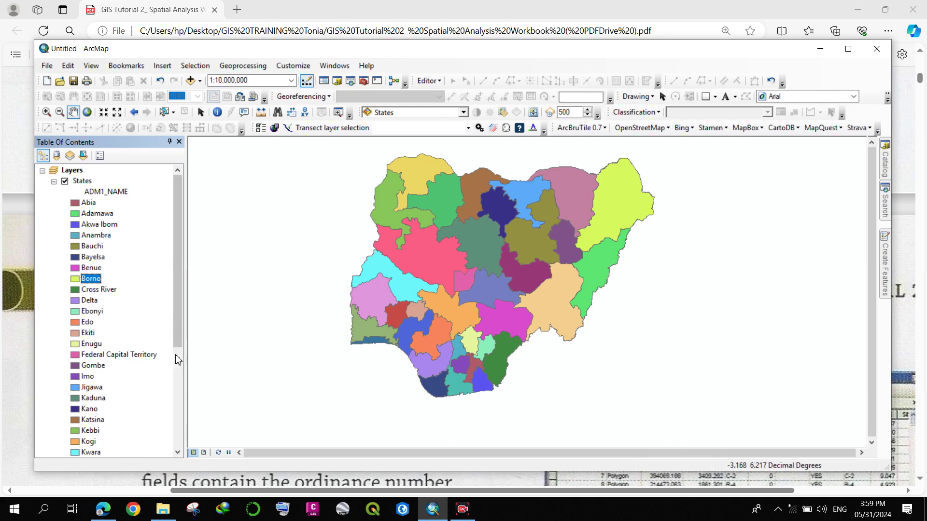
# - Switch to the GIS Tutorial 2 PDF in Microsoft Edge and read the instructions for changing a category label
pyautogui.click(103, 509)
pyautogui.scroll(-8, 415, 275)
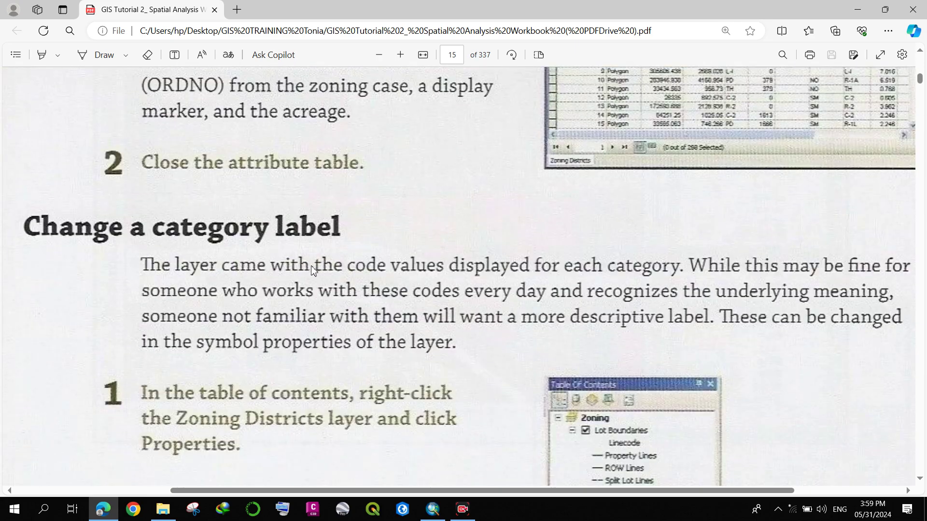
pyautogui.scroll(-3, 270, 250)
pyautogui.scroll(4, 259, 271)
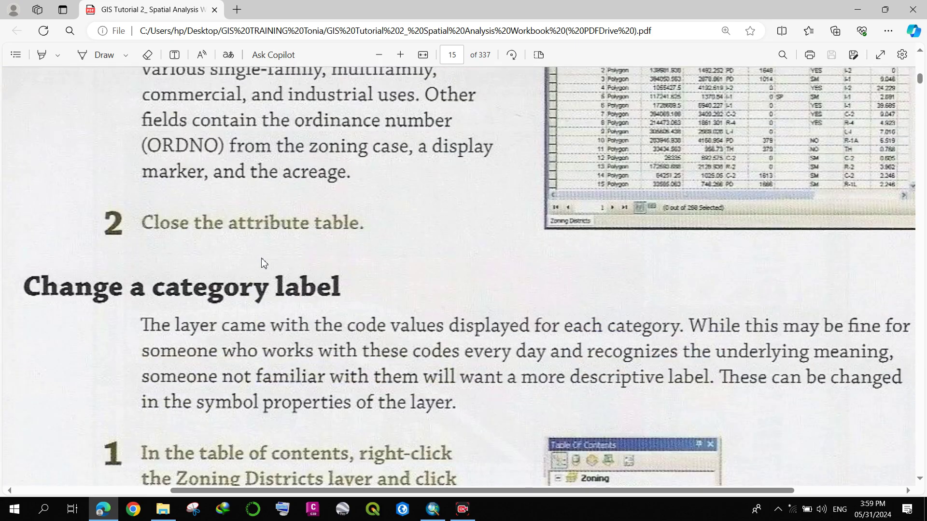
pyautogui.scroll(-9, 249, 271)
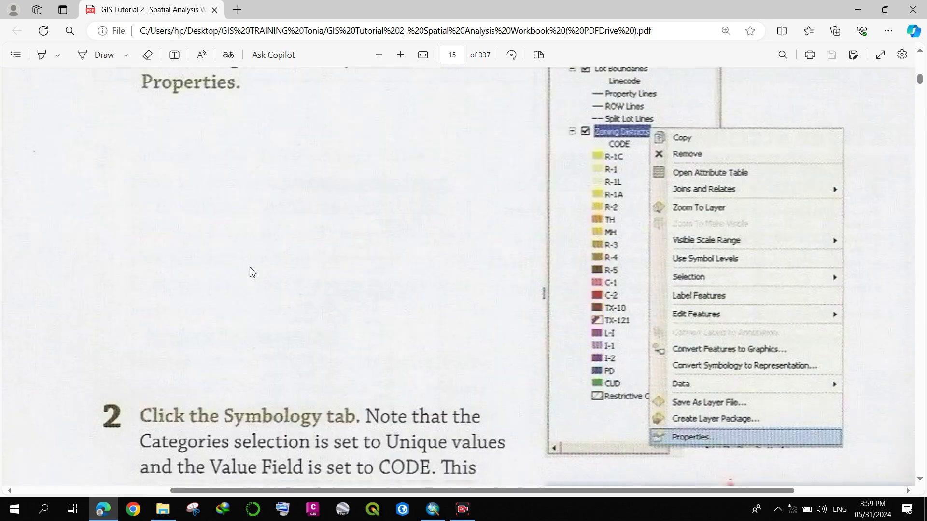
pyautogui.scroll(-10, 250, 273)
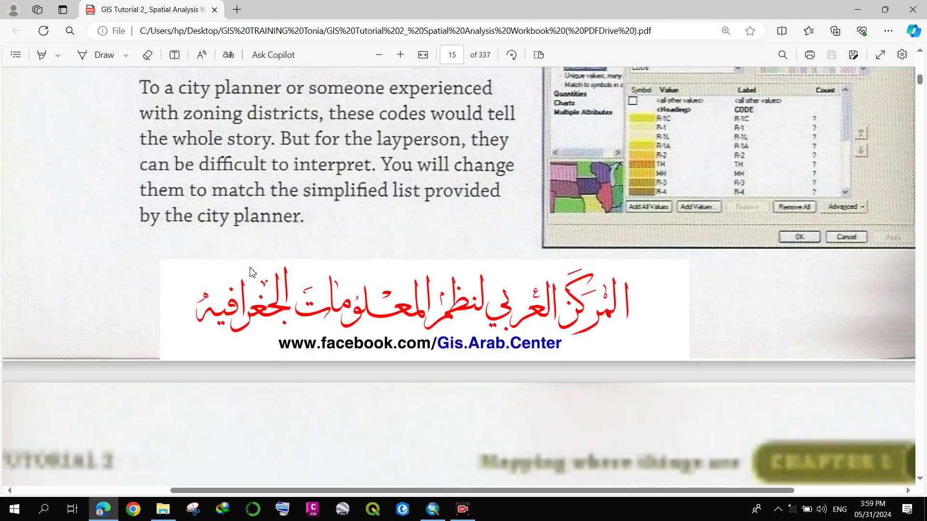
pyautogui.scroll(-1, 250, 272)
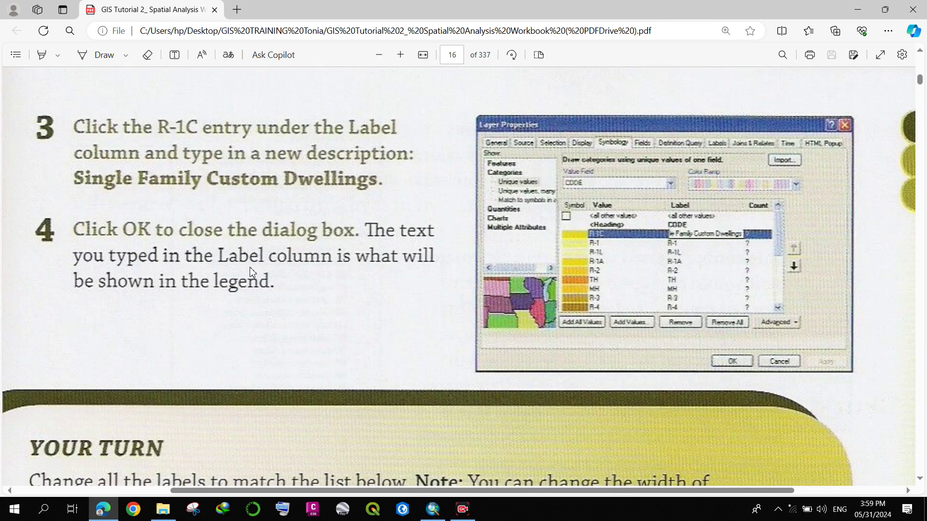
pyautogui.scroll(-1, 250, 271)
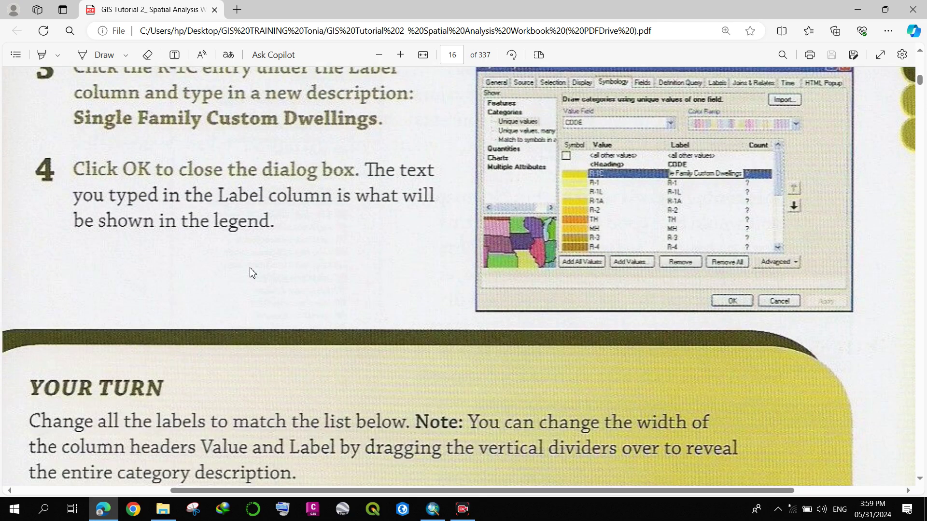
pyautogui.scroll(1, 251, 272)
pyautogui.scroll(-1, 249, 274)
# - Read the workbook's instructions on reordering category values and inserting a legend into the map layout
pyautogui.scroll(-15, 395, 285)
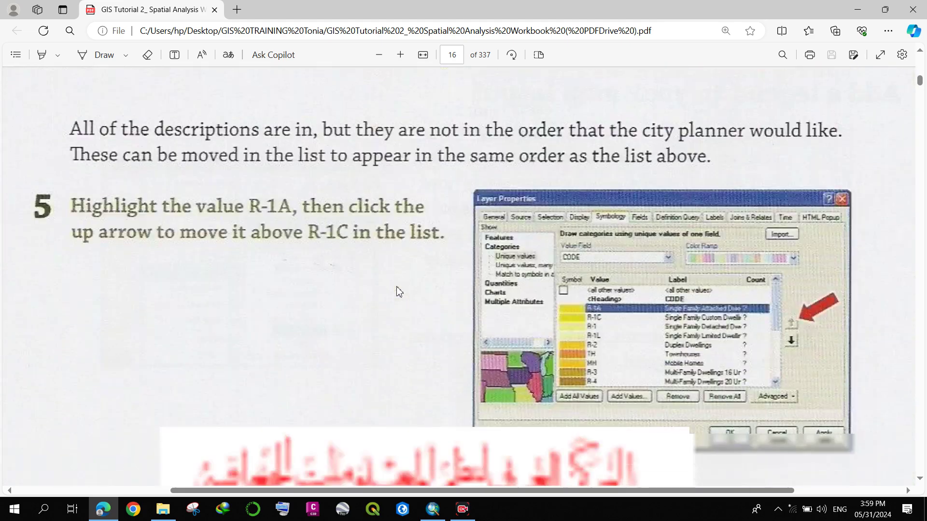
pyautogui.scroll(-9, 395, 286)
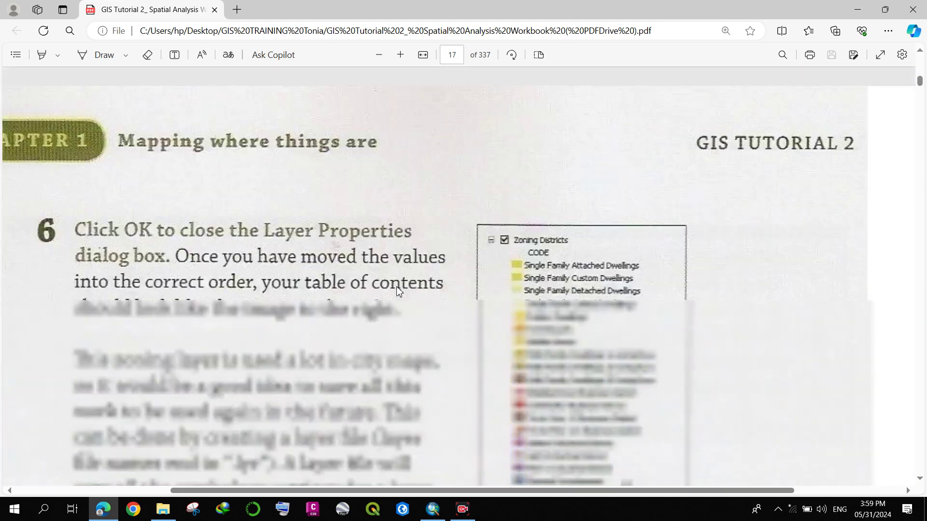
pyautogui.scroll(-15, 526, 426)
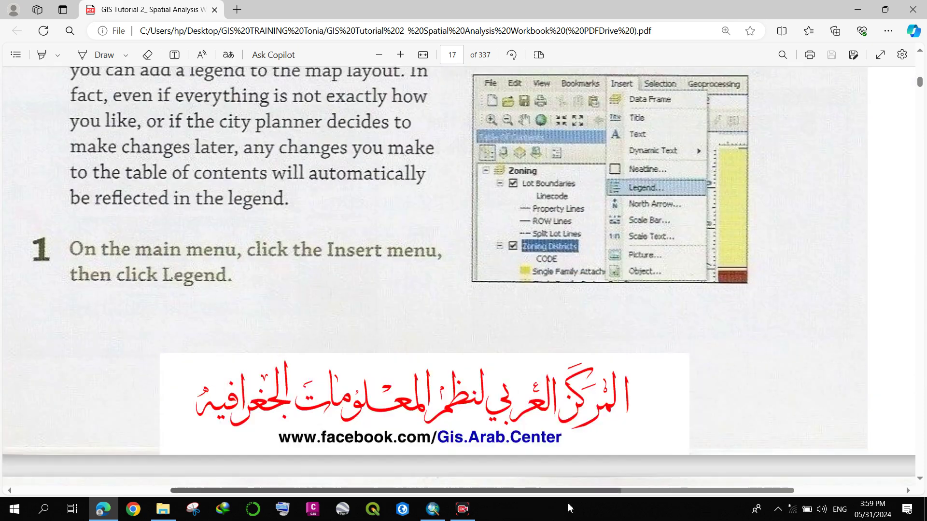
pyautogui.click(432, 508)
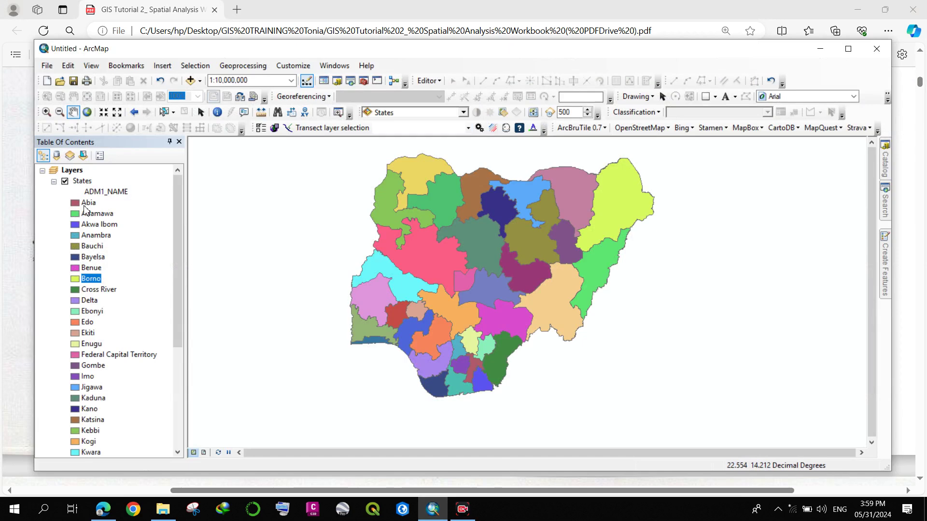
pyautogui.doubleClick(82, 182)
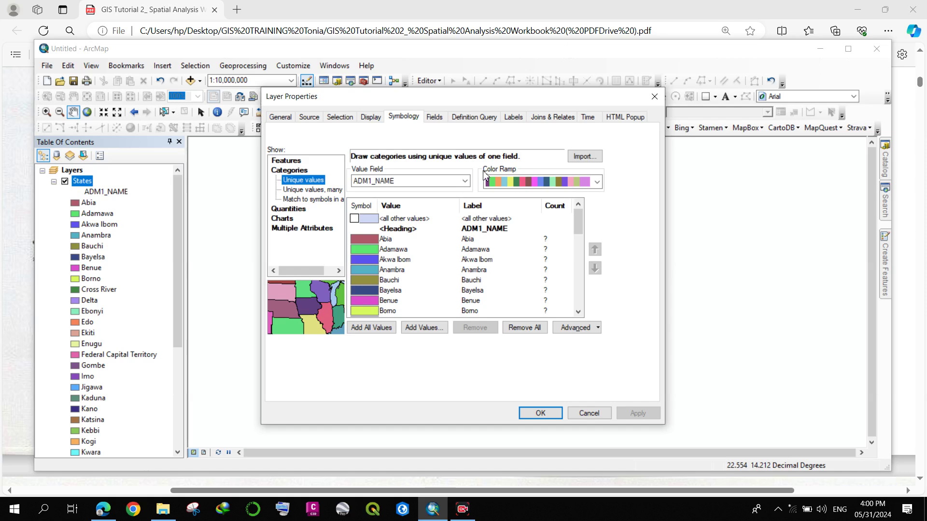
pyautogui.click(411, 181)
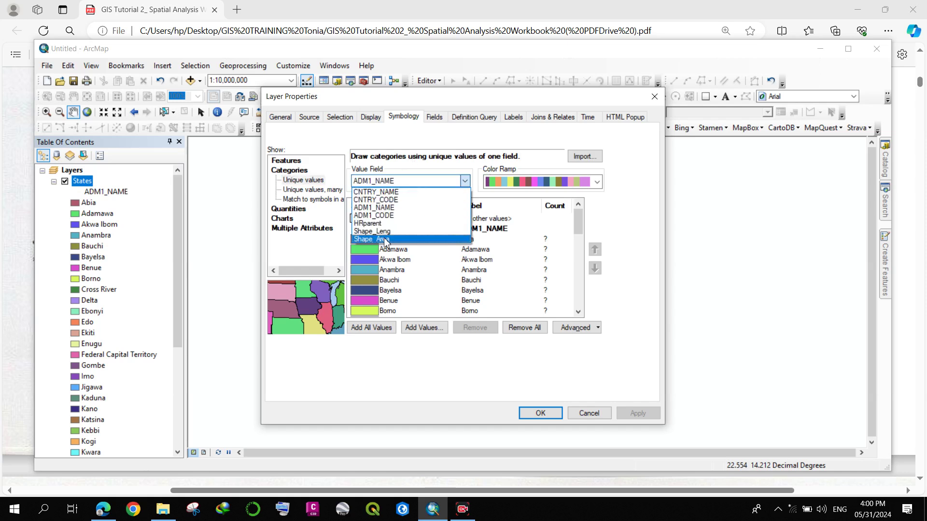
pyautogui.click(390, 217)
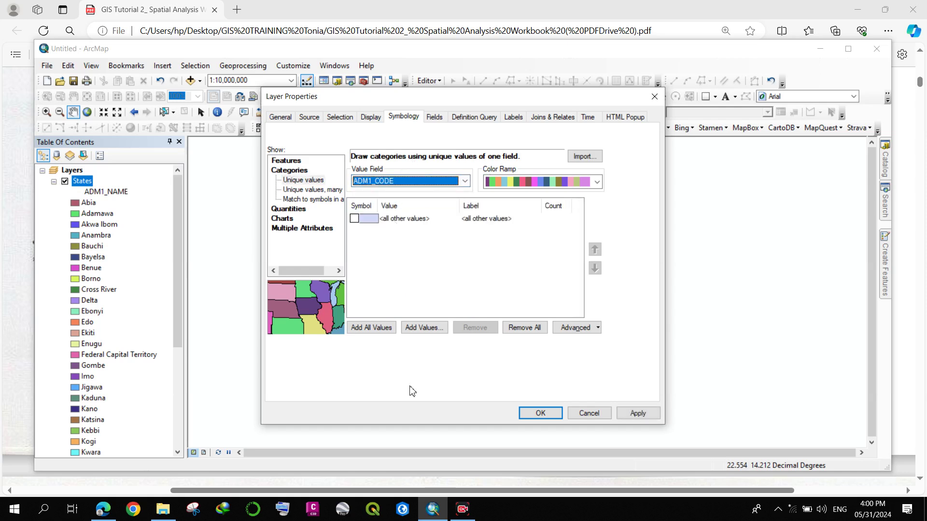
pyautogui.click(372, 327)
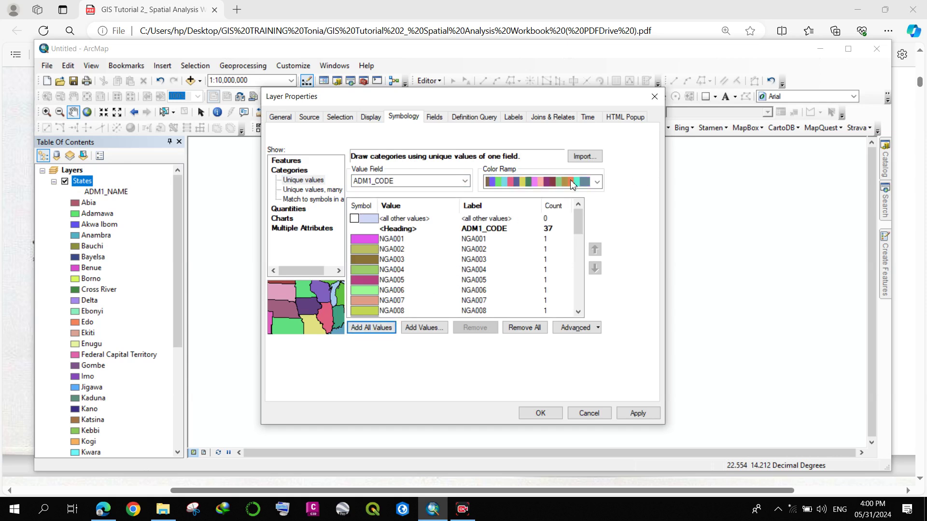
pyautogui.click(597, 182)
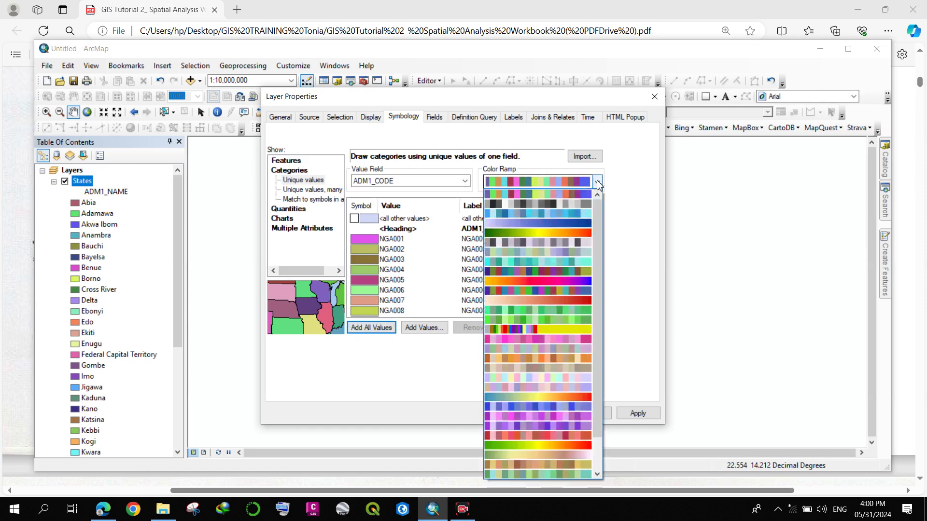
pyautogui.click(546, 193)
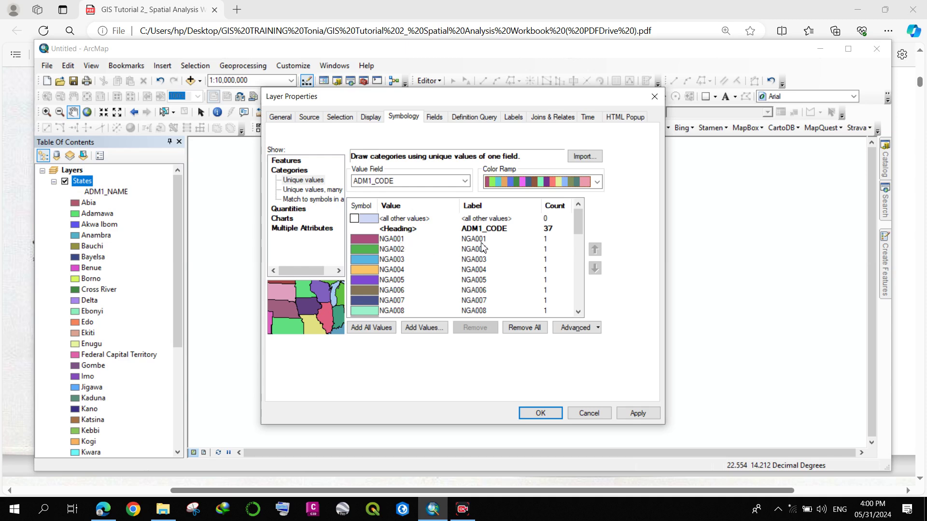
pyautogui.click(476, 241)
pyautogui.click(469, 241)
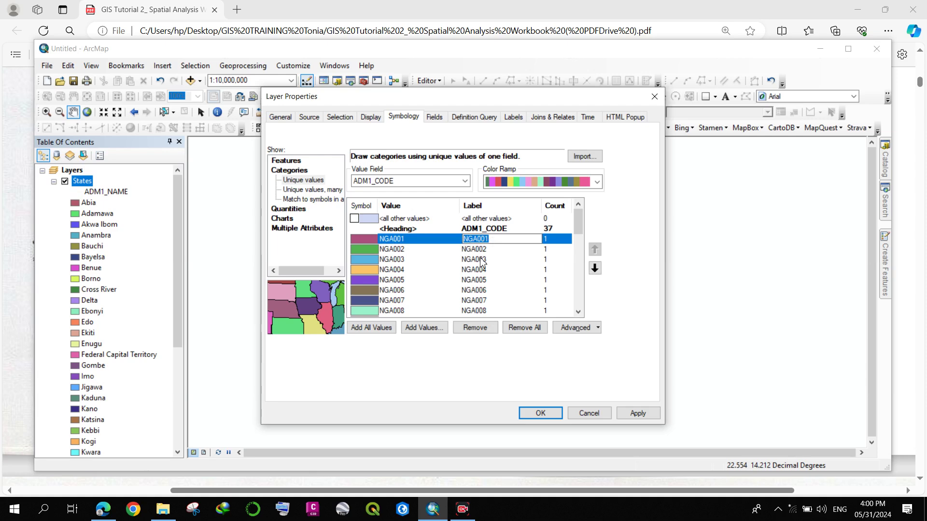
pyautogui.press('BackSpace')
pyautogui.click(655, 97)
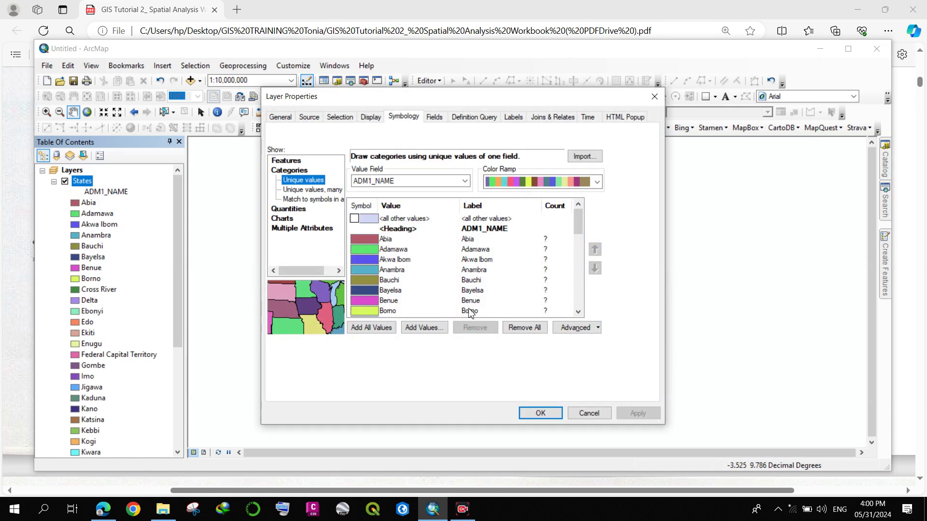
# - Symbolize the States layer by unique values of ADM1_CODE with all values added, apply it and uncover the map
pyautogui.click(425, 181)
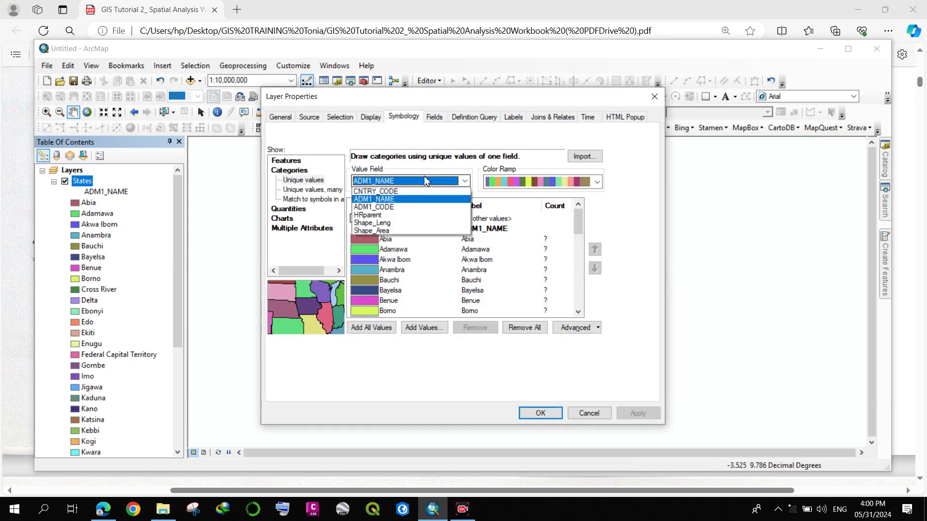
pyautogui.click(386, 207)
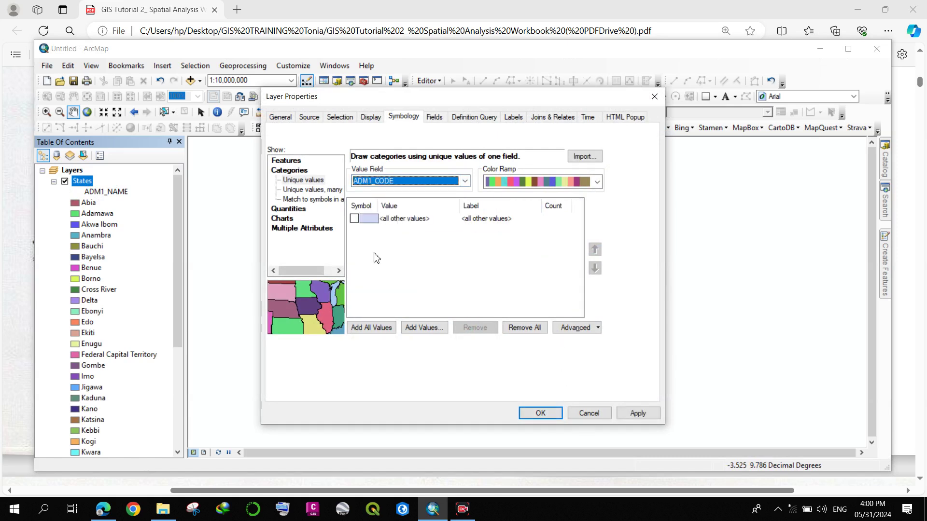
pyautogui.click(375, 329)
pyautogui.click(634, 418)
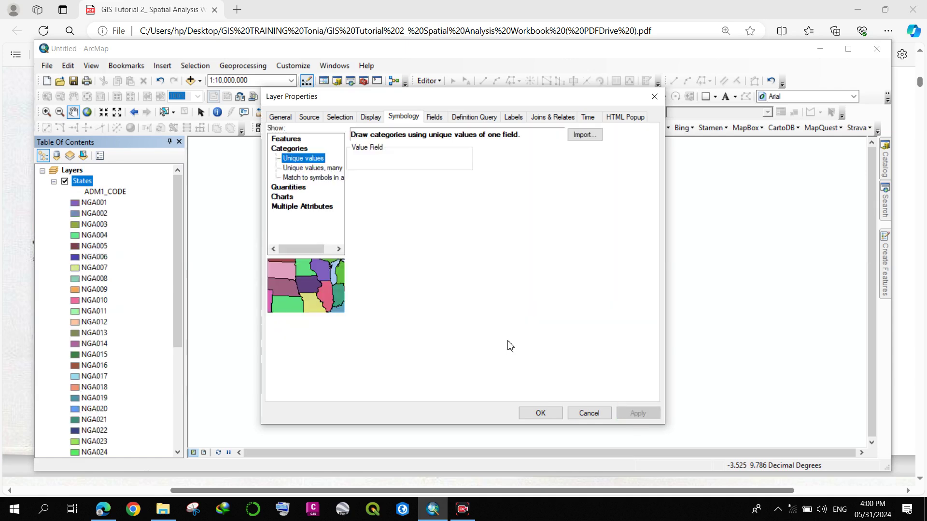
pyautogui.moveTo(415, 105); pyautogui.dragTo(684, 84)
pyautogui.click(419, 227)
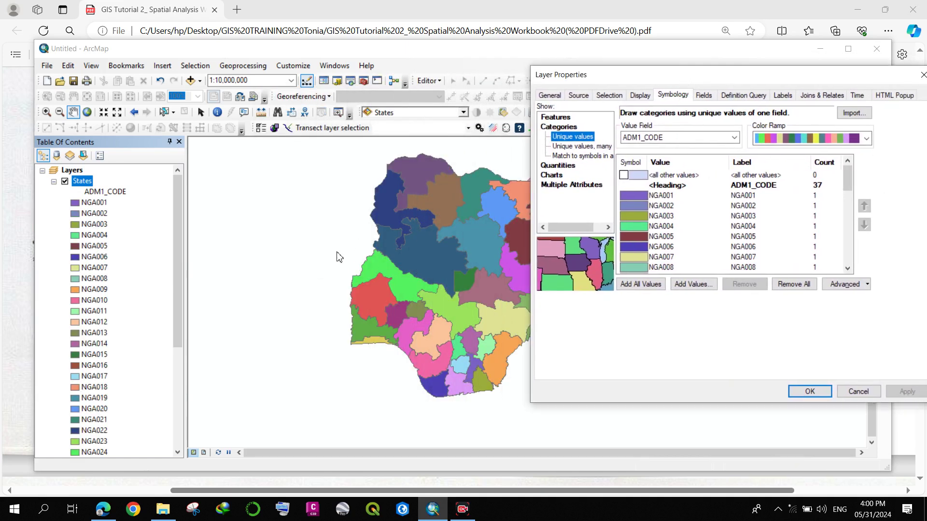
# - Turn on feature labels for the States layer using the ADM1_NAME field and apply them
pyautogui.click(779, 98)
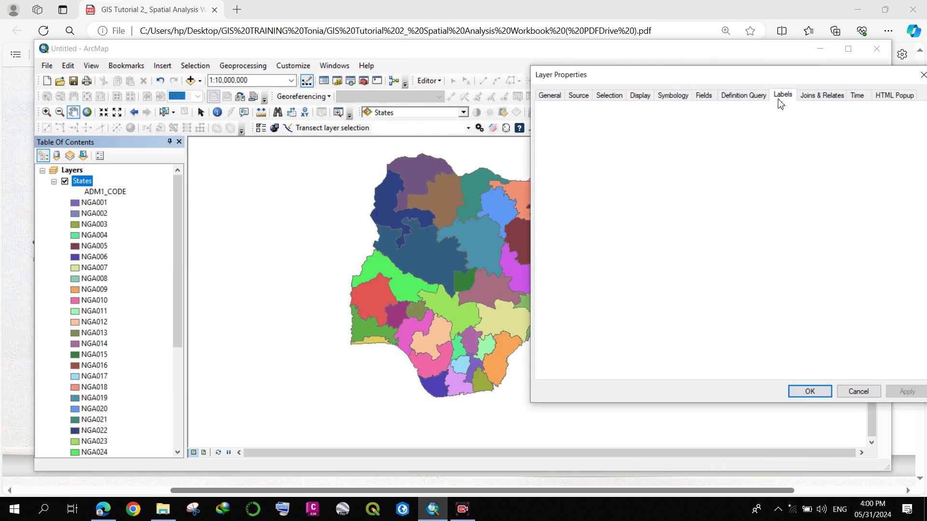
pyautogui.click(548, 111)
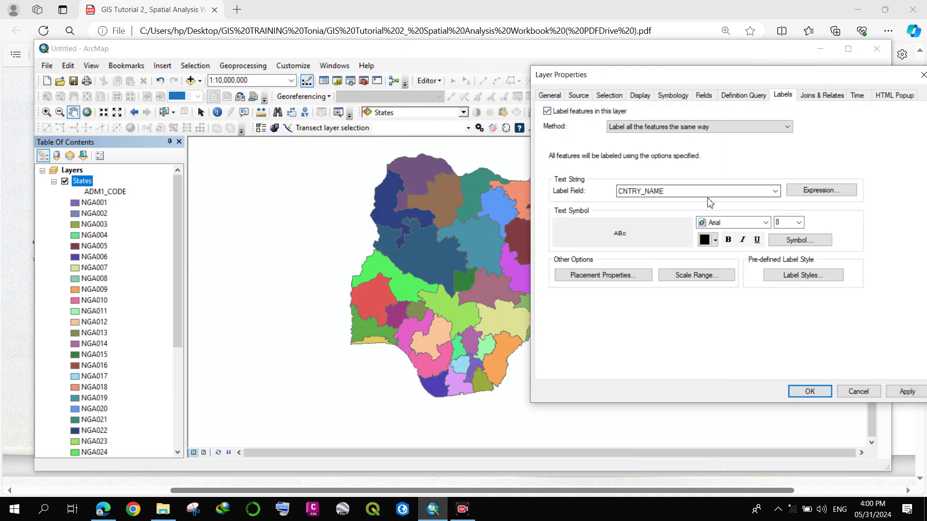
pyautogui.click(650, 191)
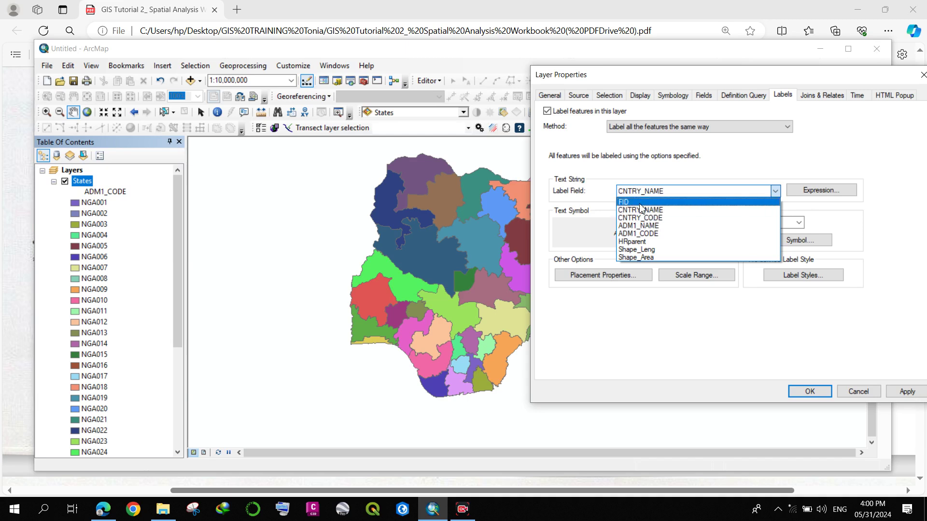
pyautogui.click(640, 226)
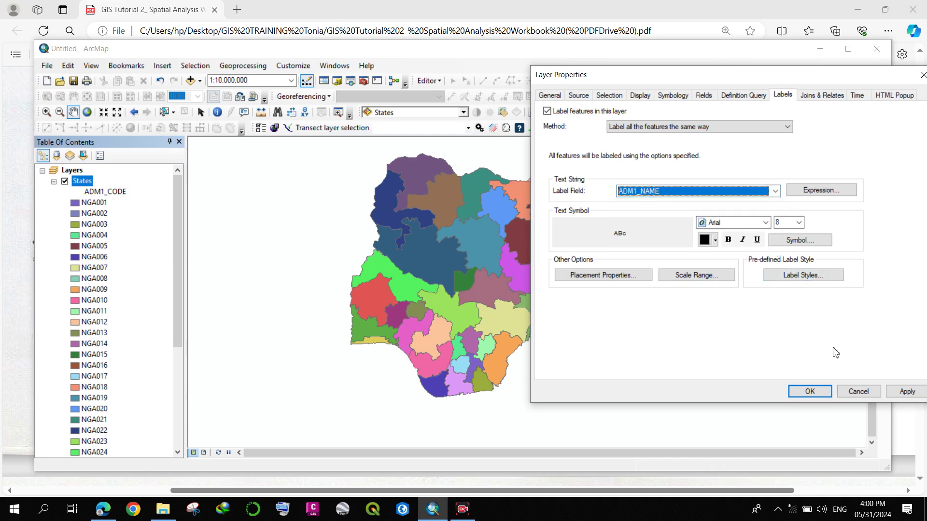
pyautogui.click(896, 393)
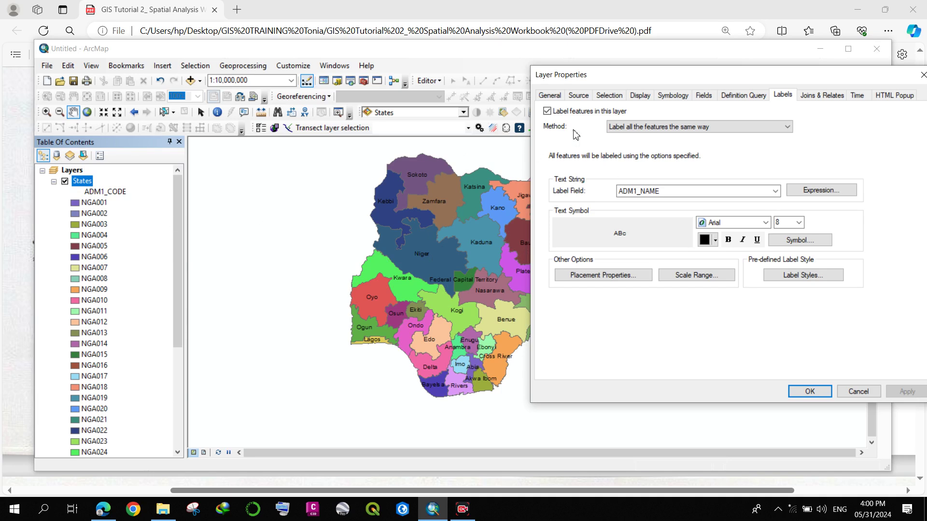
# - Return the States layer to a single symbol and turn off its feature labels
pyautogui.click(672, 95)
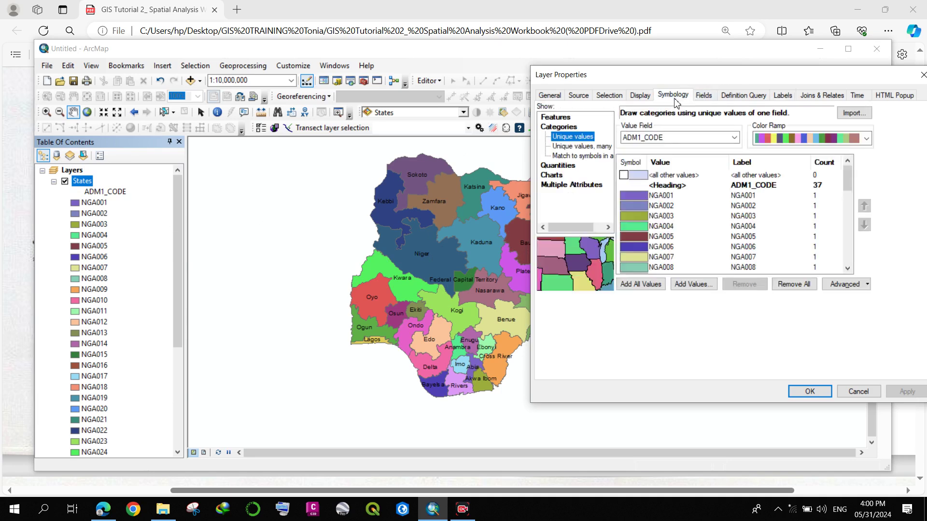
pyautogui.click(562, 125)
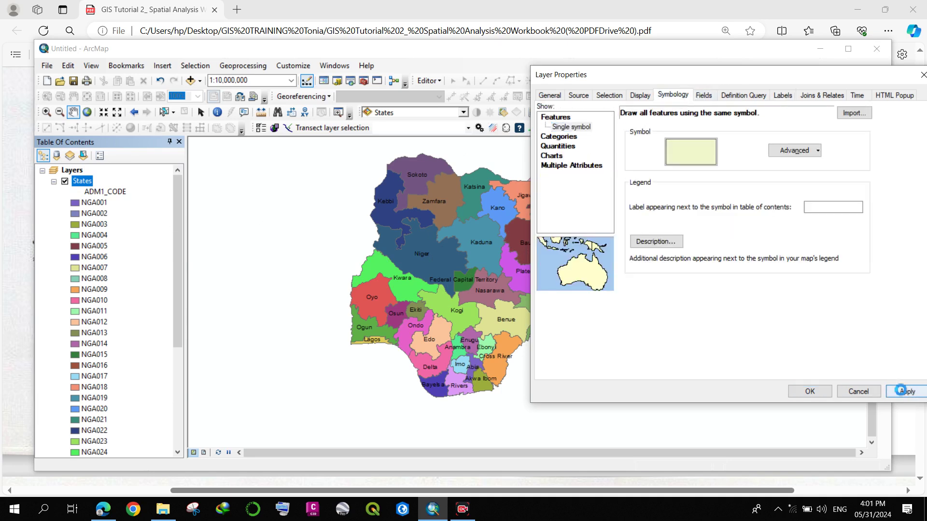
pyautogui.click(907, 392)
pyautogui.click(781, 97)
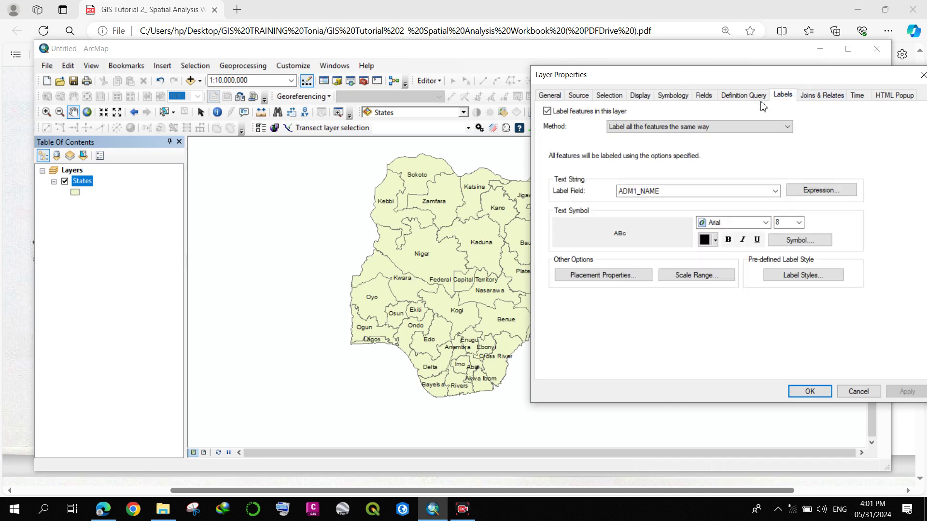
pyautogui.click(547, 111)
pyautogui.click(818, 389)
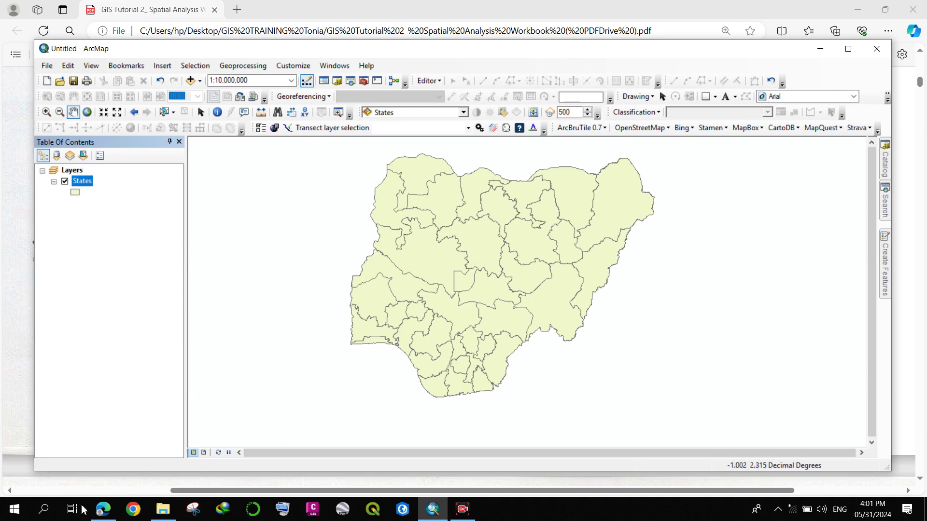
# - Switch to the workbook PDF in Microsoft Edge and read the Your Turn list of zoning codes and category labels on page 16
pyautogui.click(107, 517)
pyautogui.scroll(12, 306, 263)
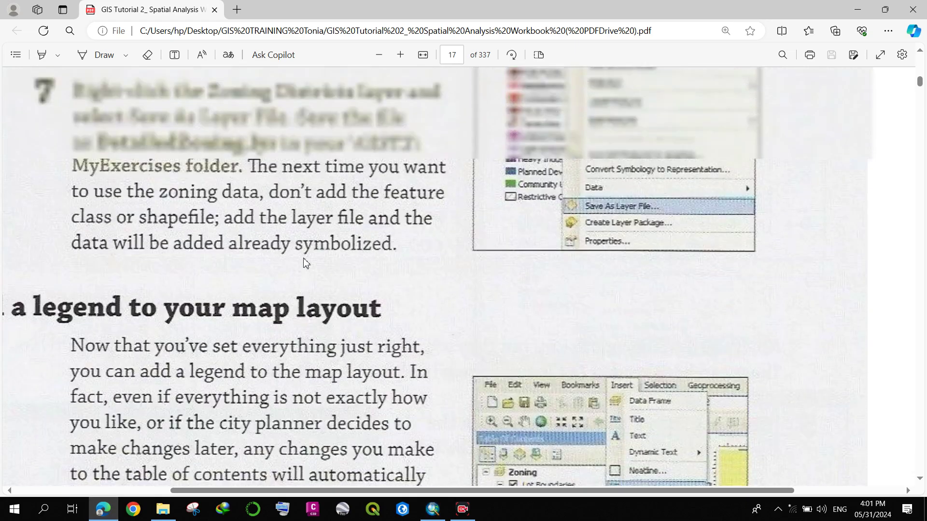
pyautogui.scroll(1, 306, 264)
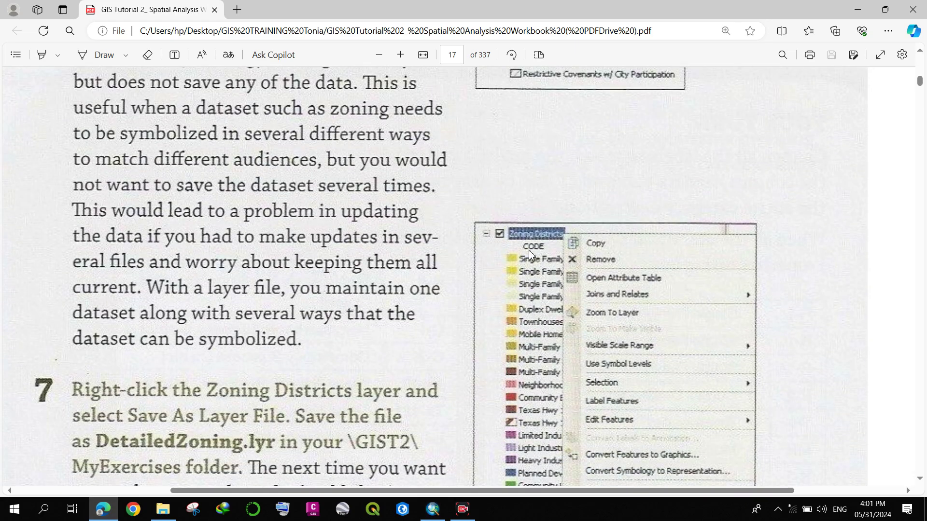
pyautogui.scroll(12, 529, 250)
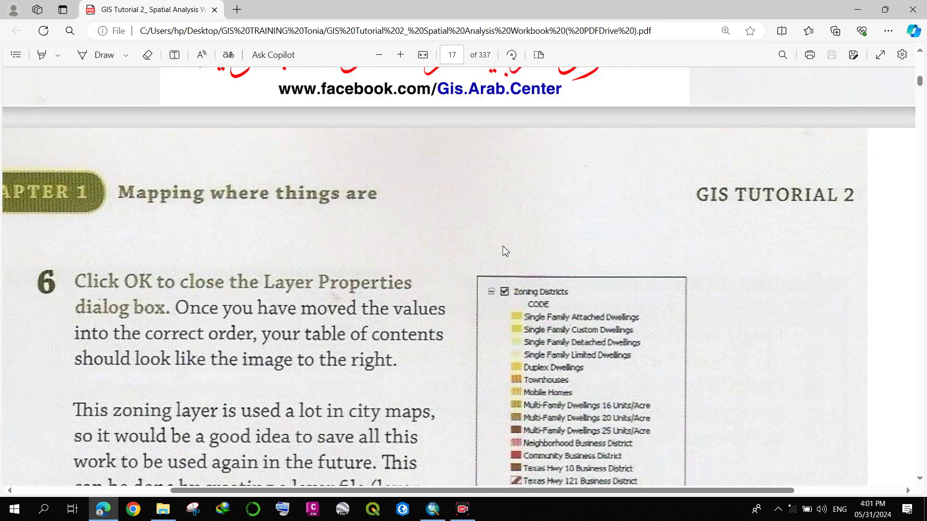
pyautogui.scroll(10, 314, 251)
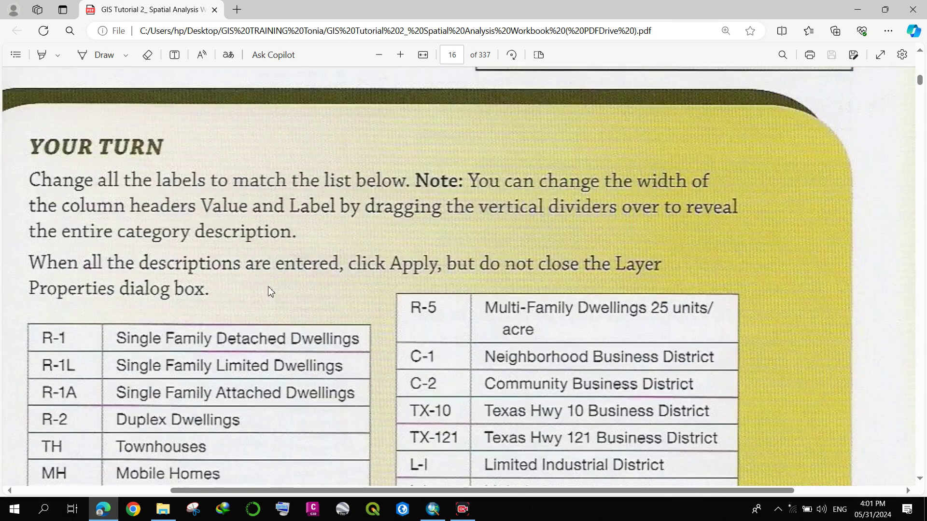
pyautogui.scroll(-2, 268, 285)
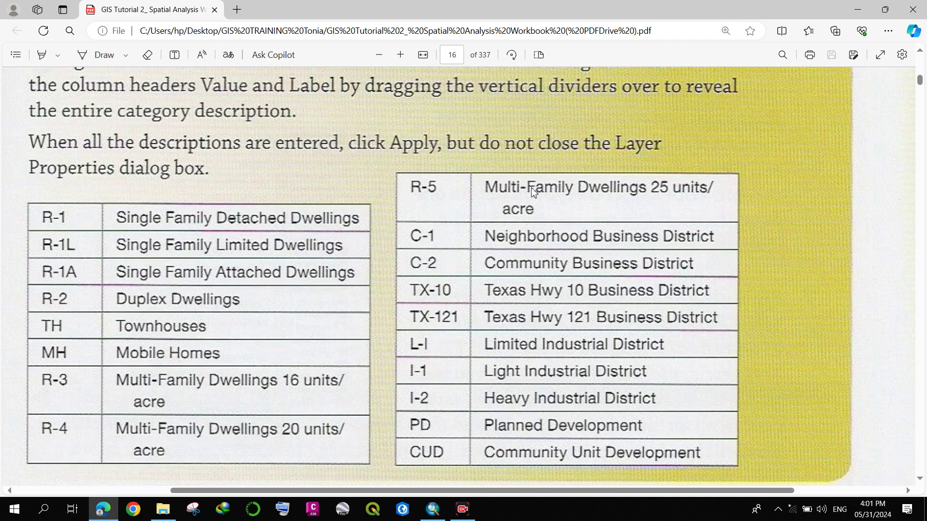
pyautogui.scroll(-1, 418, 221)
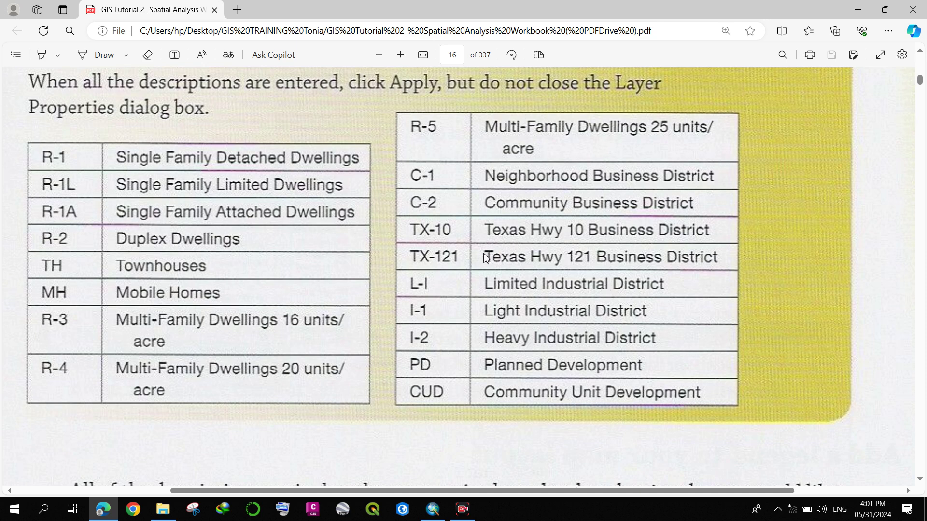
# - Switch to ArcMap and symbolize the States layer by unique ADM1_CODE categories, adding all values and applying the change
pyautogui.click(432, 509)
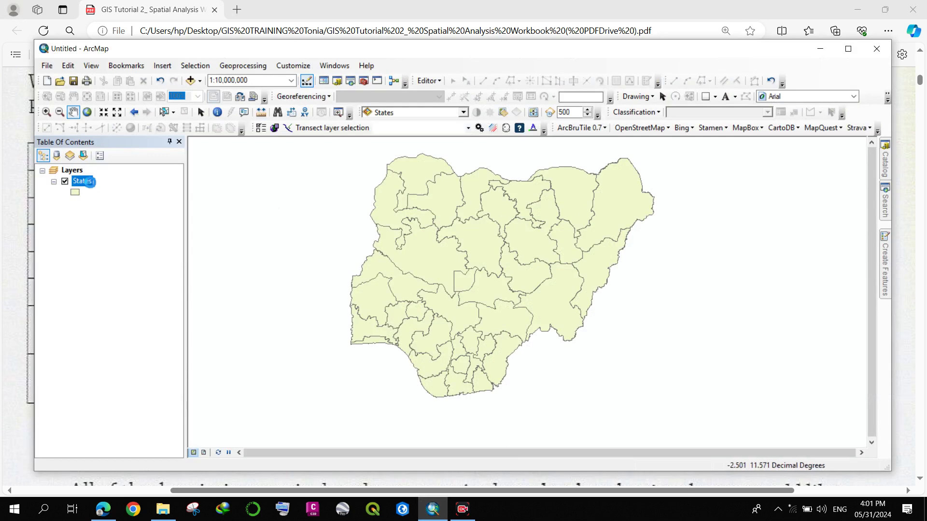
pyautogui.doubleClick(86, 180)
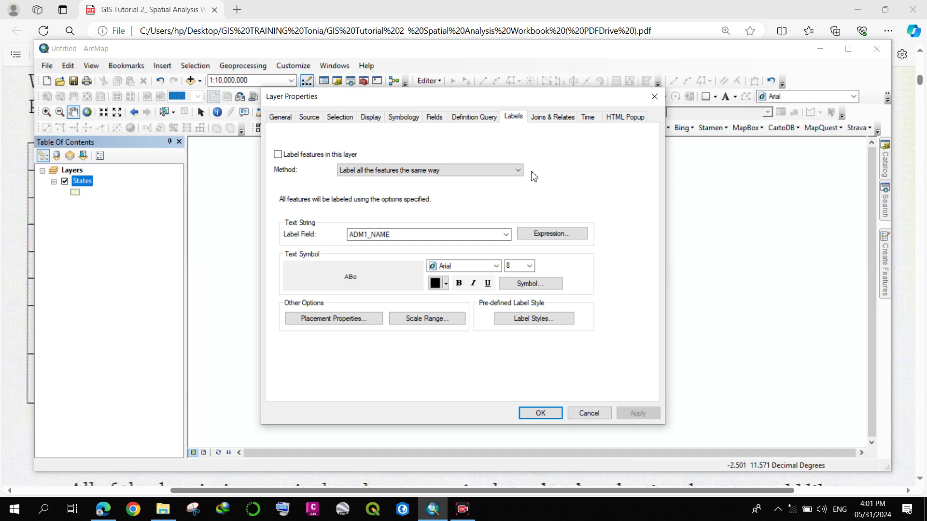
pyautogui.click(408, 119)
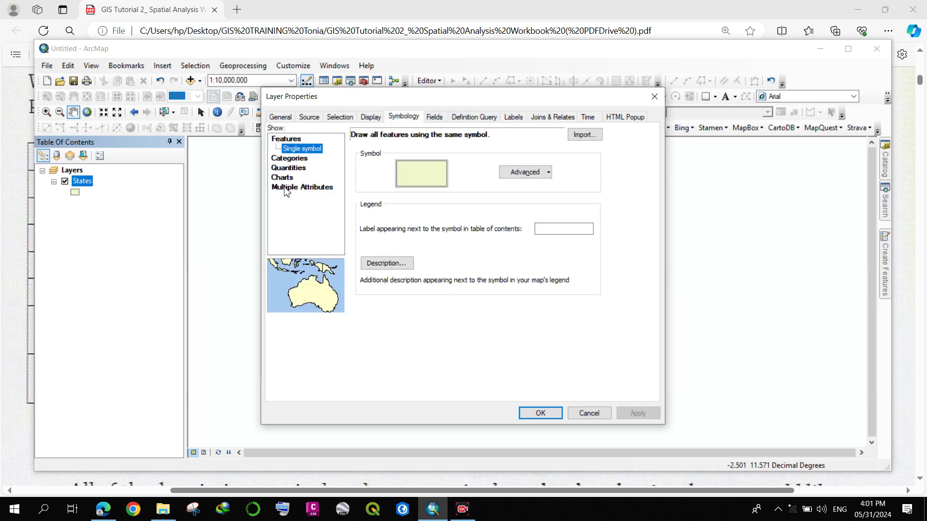
pyautogui.click(302, 158)
pyautogui.click(420, 159)
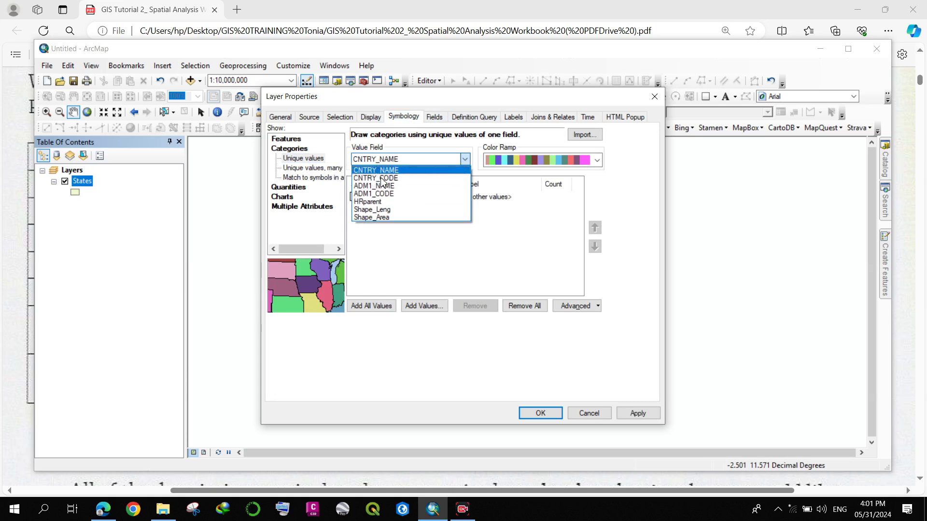
pyautogui.click(371, 194)
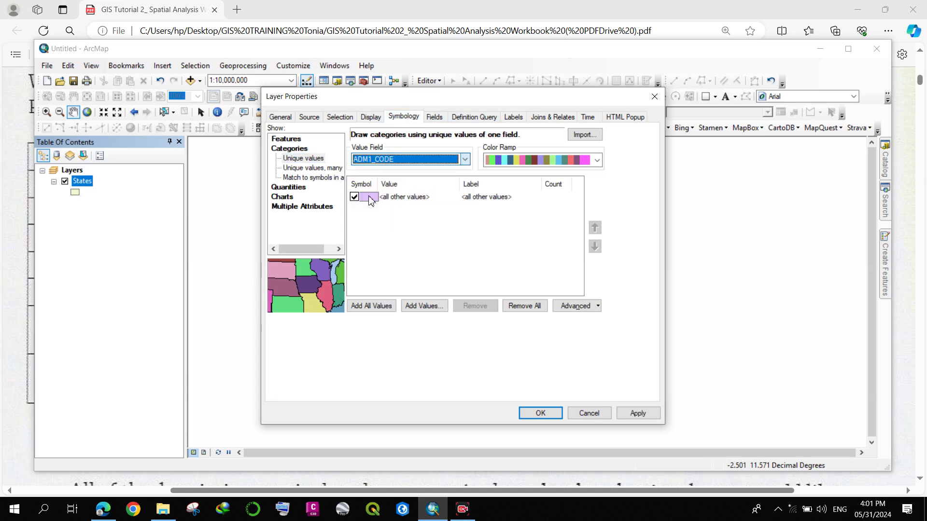
pyautogui.click(372, 306)
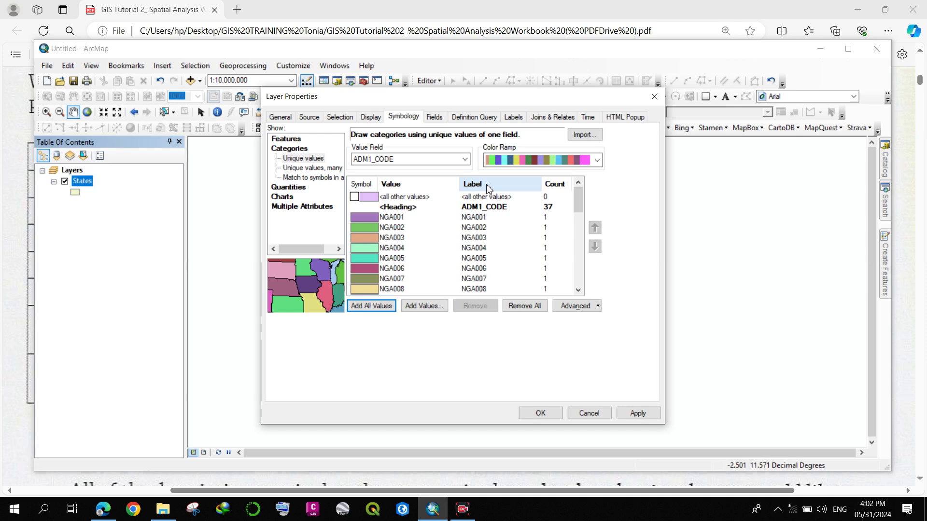
pyautogui.click(637, 413)
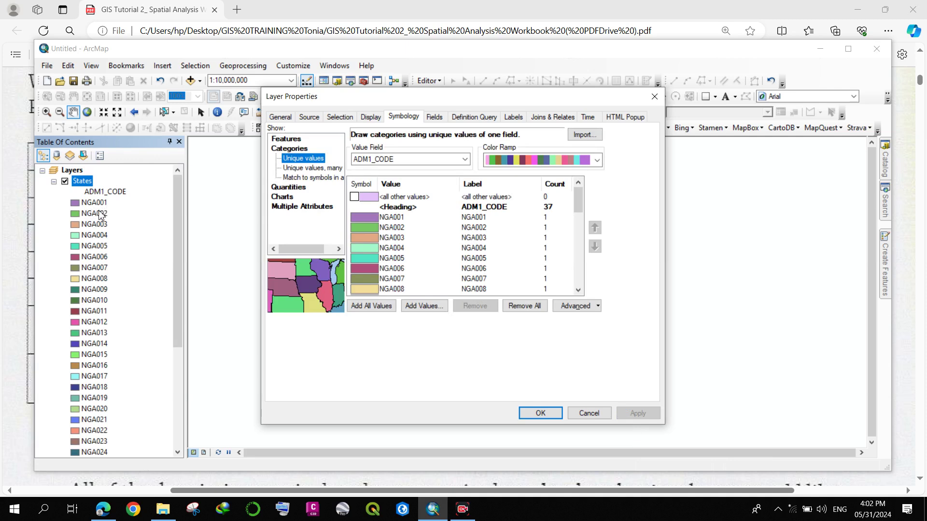
# - Change the label of the NGA001 category to ABIA and apply the change to the States layer
pyautogui.click(489, 222)
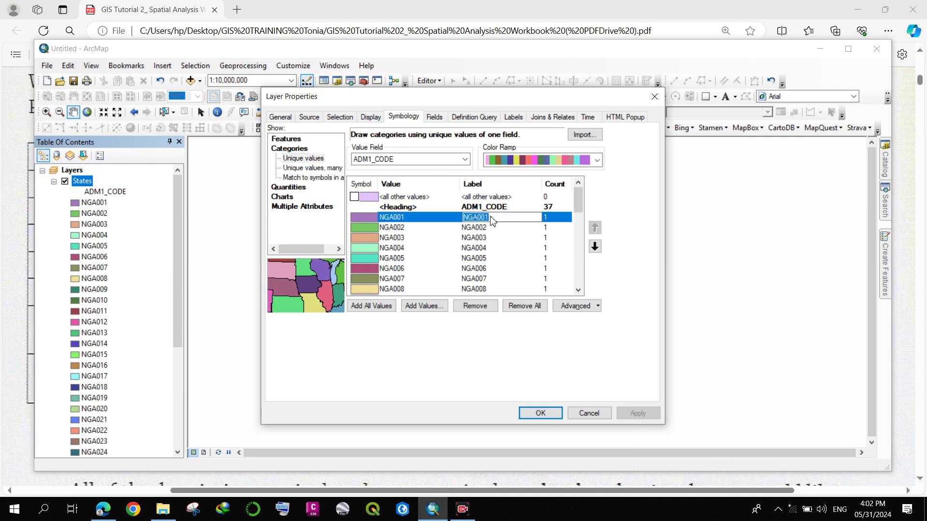
pyautogui.press('BackSpace')
pyautogui.write('ABIA')
pyautogui.press('Return')
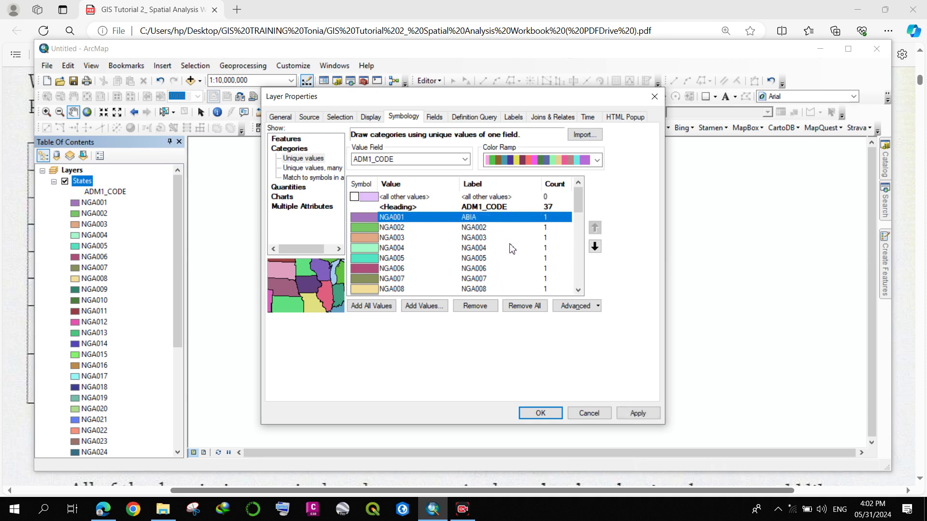
pyautogui.click(636, 414)
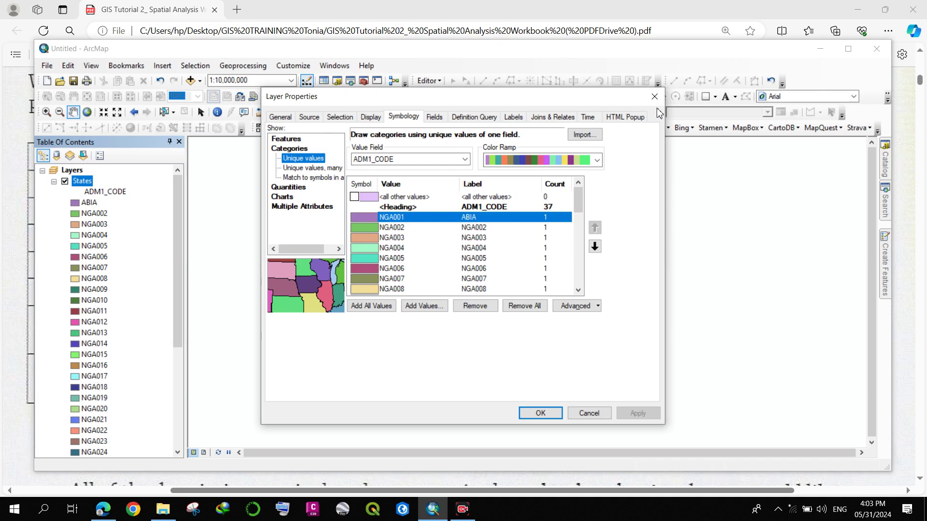
# - Switch to the workbook PDF in Microsoft Edge and read on from the zoning code table to step 6 on page 17
pyautogui.click(103, 508)
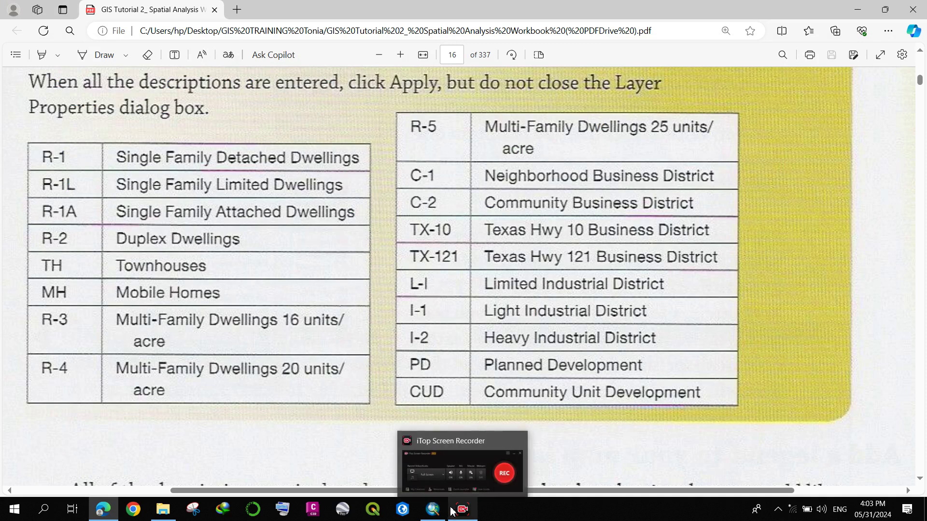
pyautogui.click(433, 509)
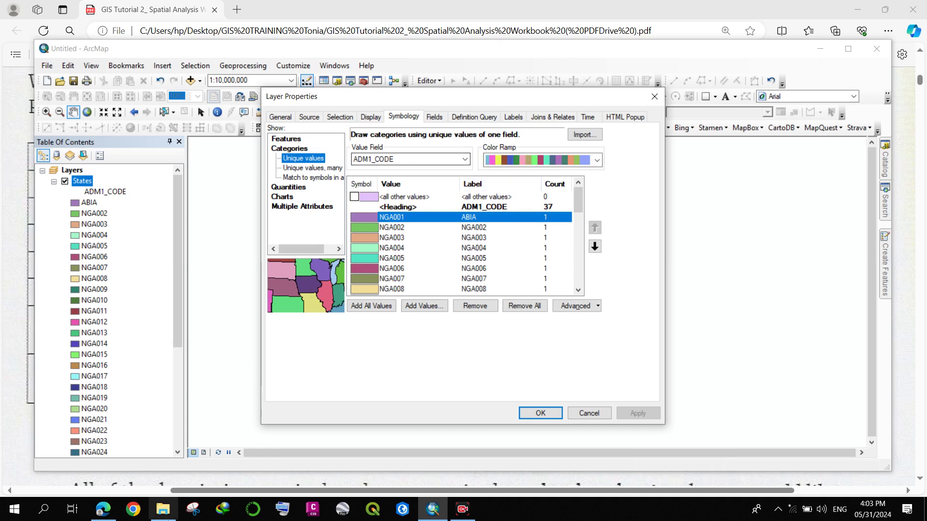
pyautogui.click(104, 509)
pyautogui.scroll(-10, 273, 315)
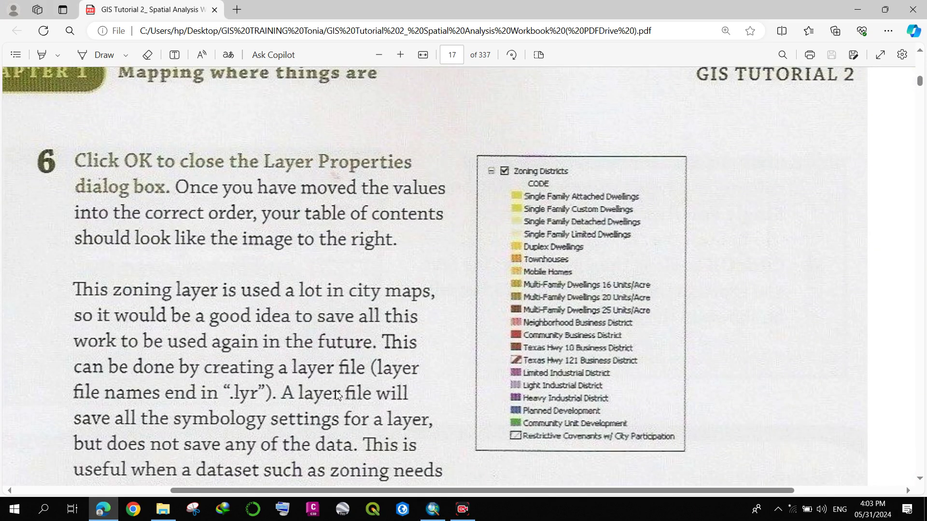
# - Switch to ArcMap and symbolize the States layer by unique ADM1_NAME values, adding all values and accepting the layer properties
pyautogui.click(433, 509)
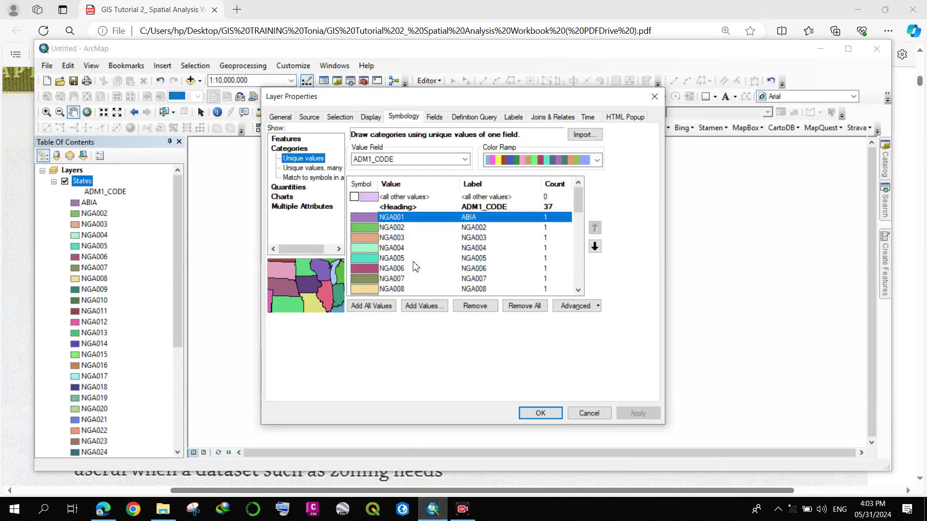
pyautogui.click(408, 159)
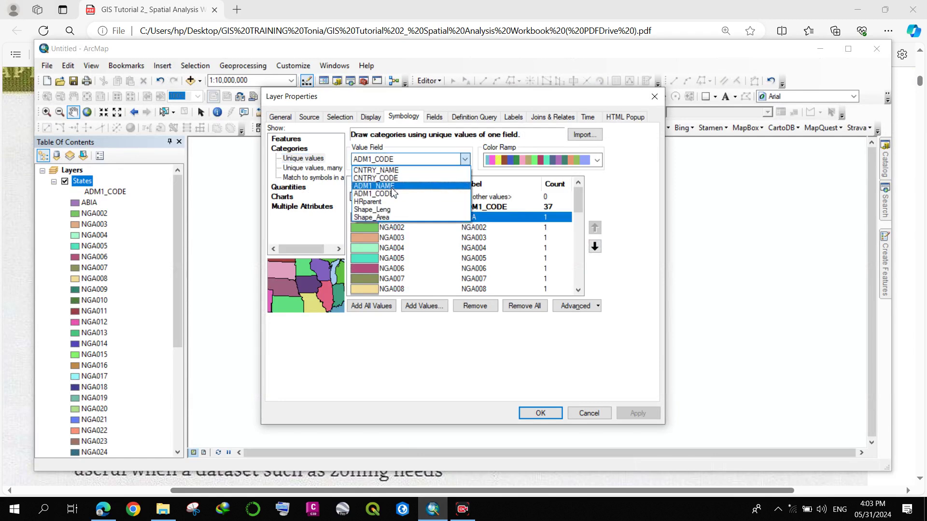
pyautogui.click(386, 186)
pyautogui.click(382, 306)
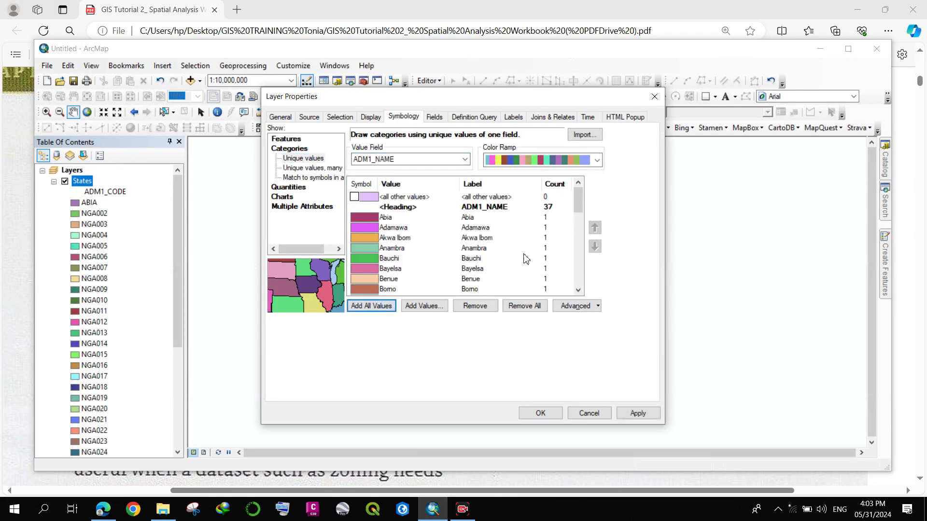
pyautogui.click(541, 413)
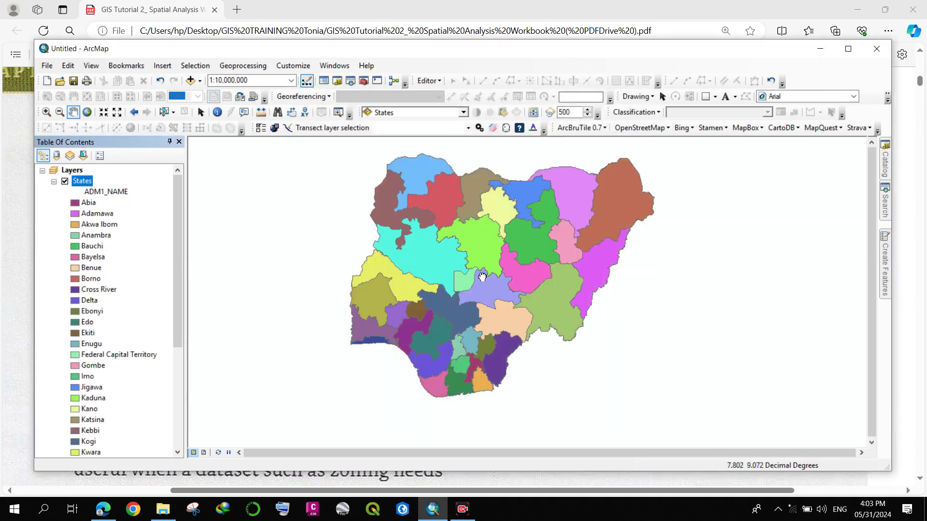
pyautogui.moveTo(481, 276); pyautogui.dragTo(474, 288)
pyautogui.moveTo(423, 321); pyautogui.dragTo(433, 312)
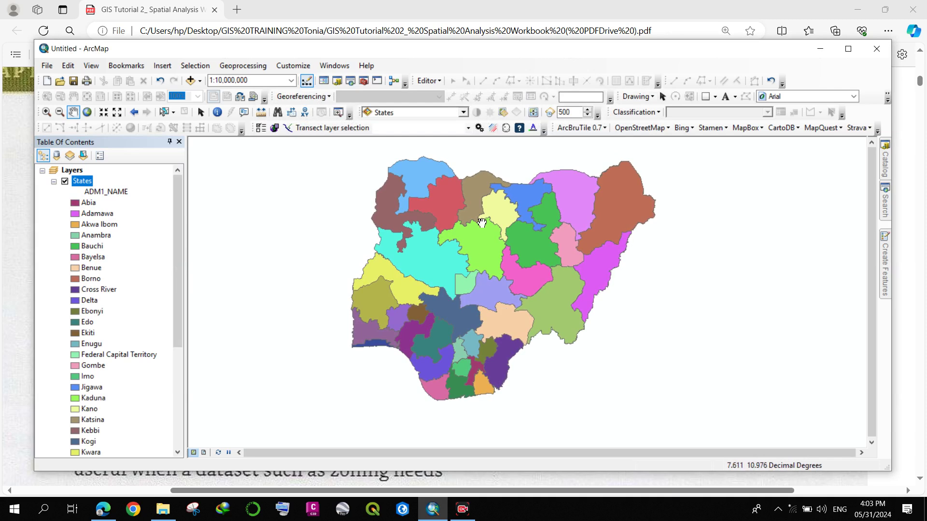
pyautogui.doubleClick(101, 192)
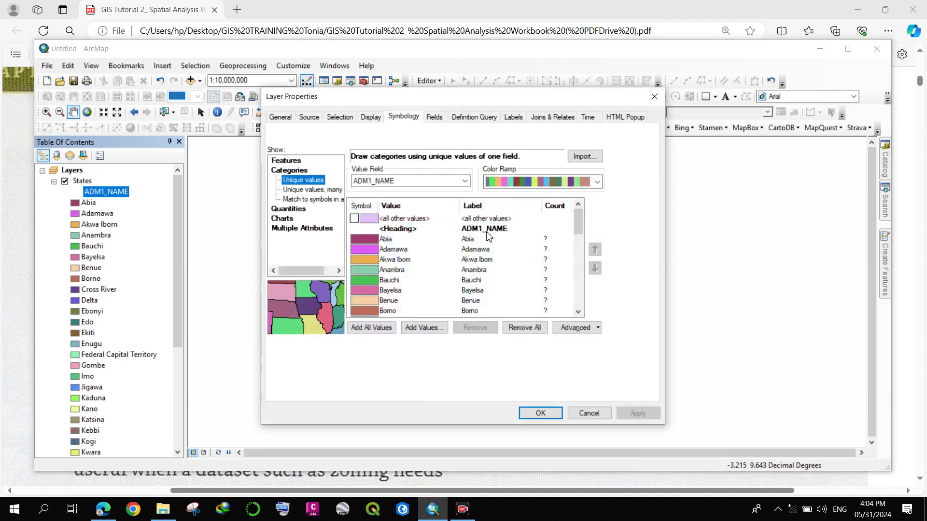
pyautogui.click(487, 230)
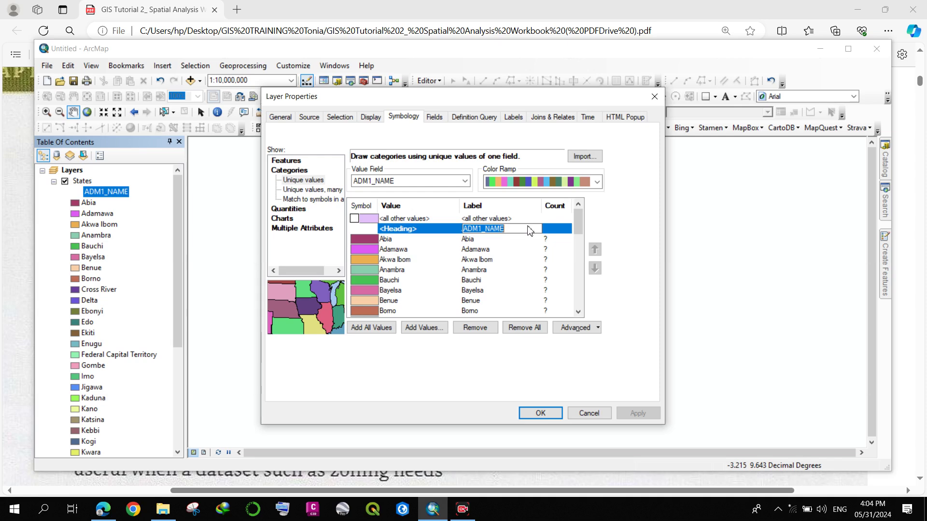
pyautogui.press('Return')
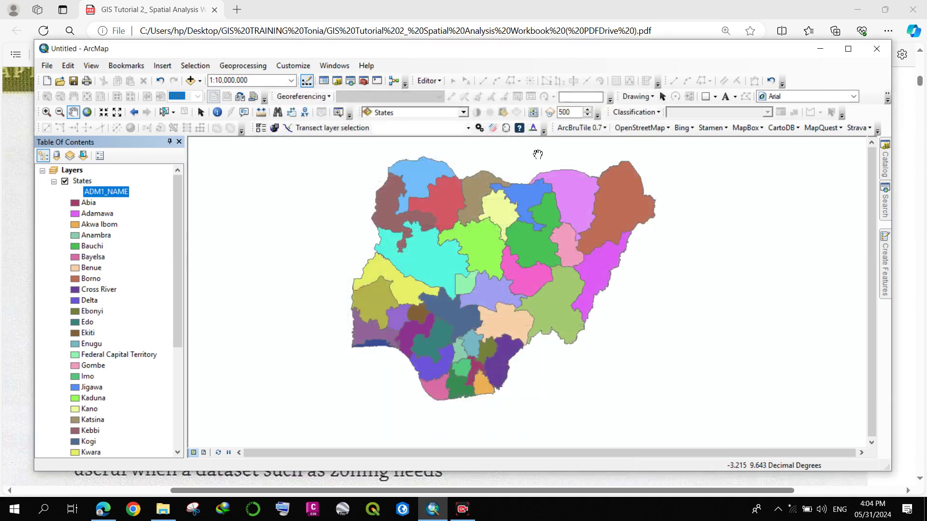
# - Change the category heading label of the States layer to "Name of states", apply it and close the layer properties
pyautogui.click(83, 182)
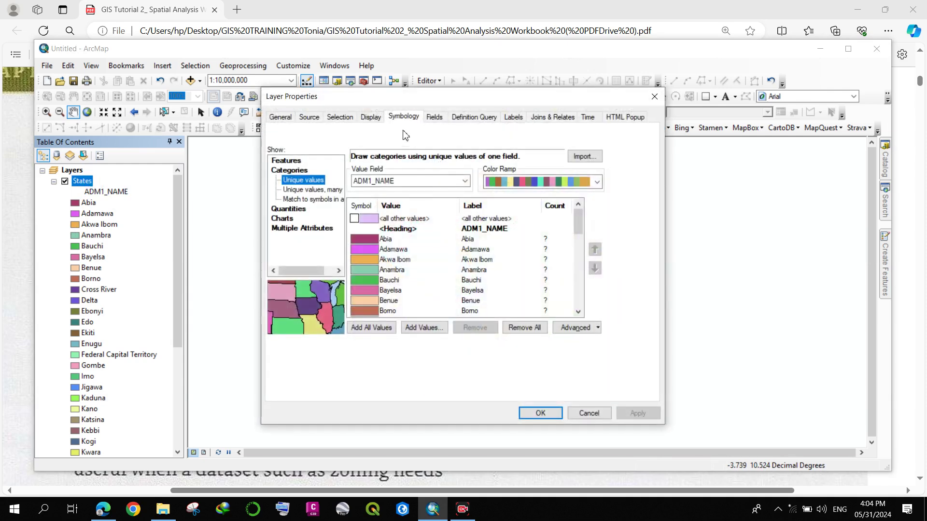
pyautogui.click(488, 230)
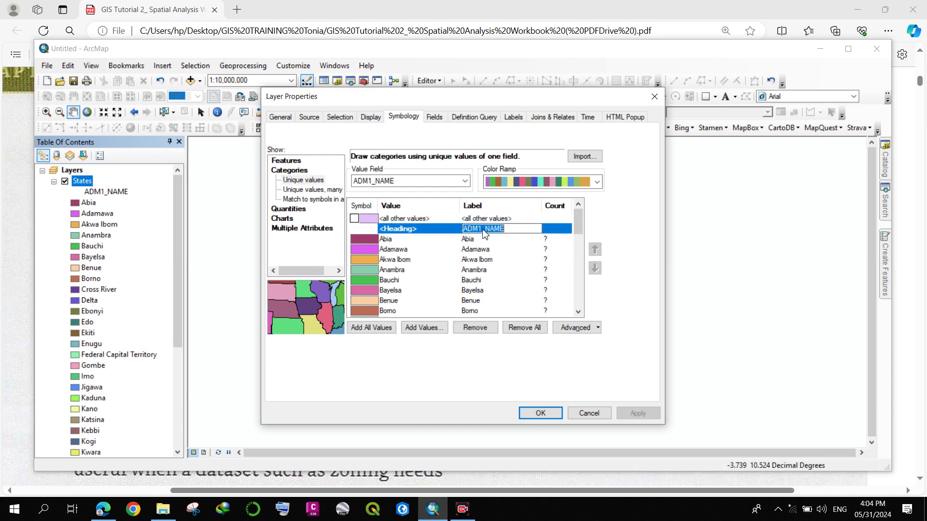
pyautogui.press('BackSpace')
pyautogui.click(472, 241)
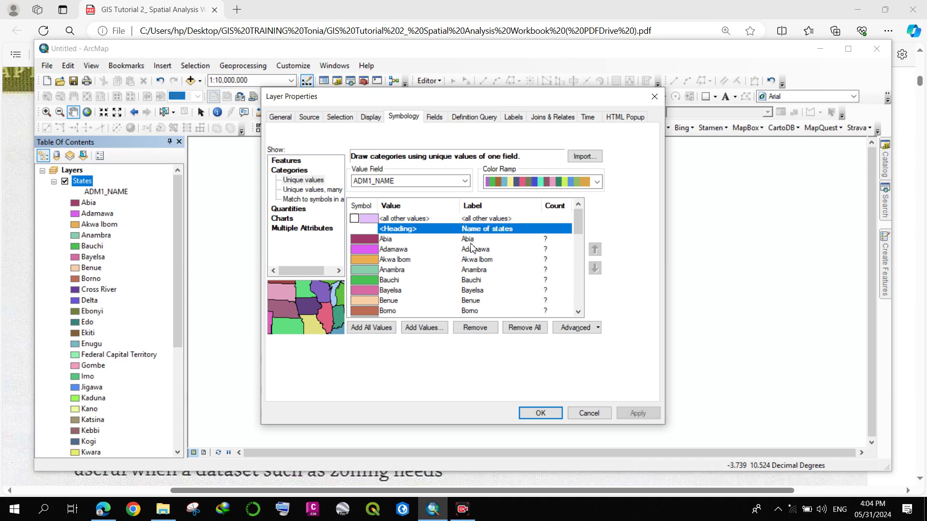
pyautogui.click(638, 416)
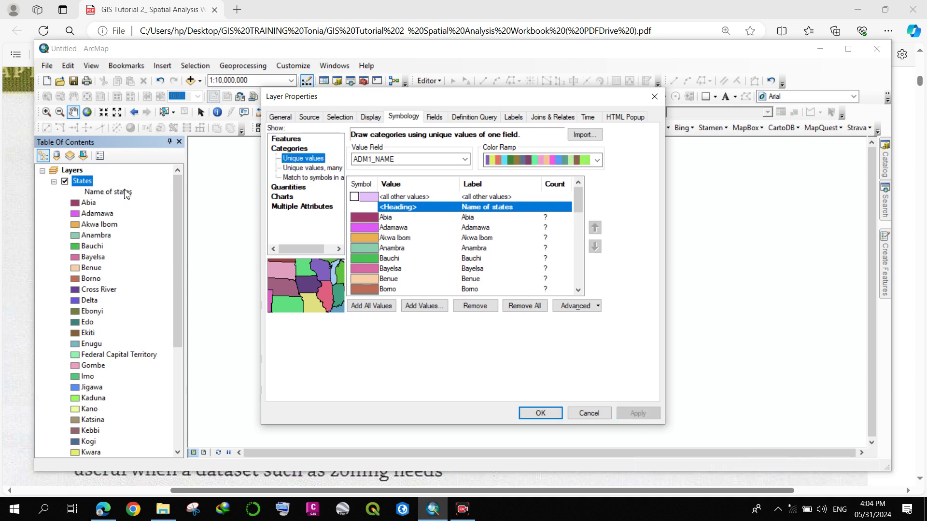
pyautogui.click(540, 413)
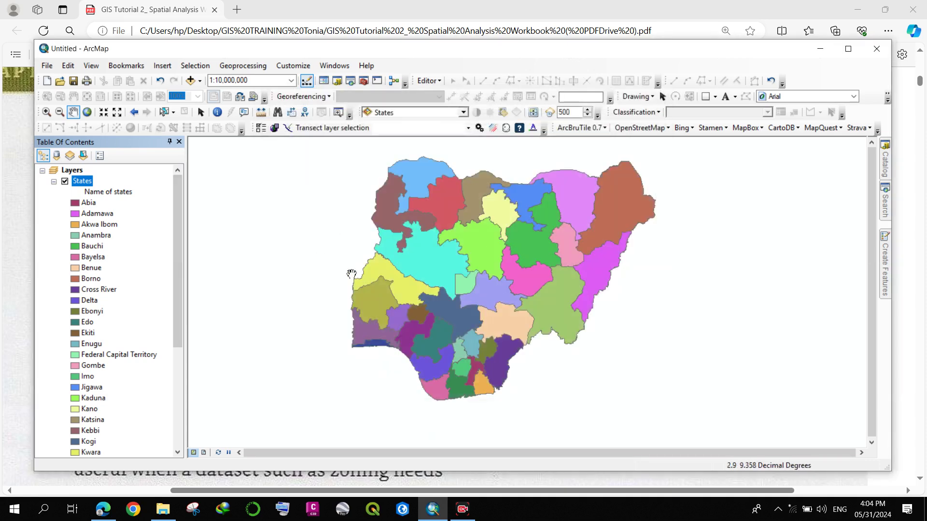
pyautogui.moveTo(444, 245); pyautogui.dragTo(437, 239)
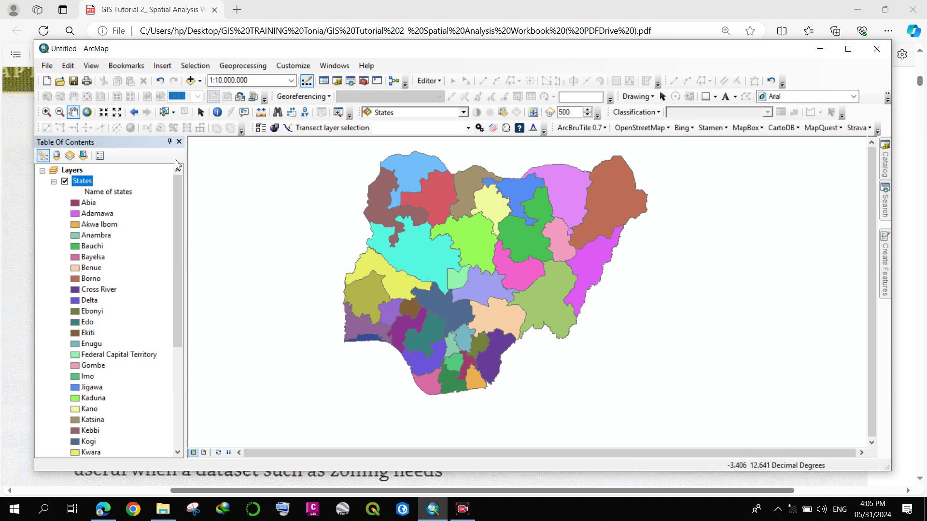
# - Show the map in layout view and zoom the data frame to the extent of the States layer
pyautogui.click(203, 452)
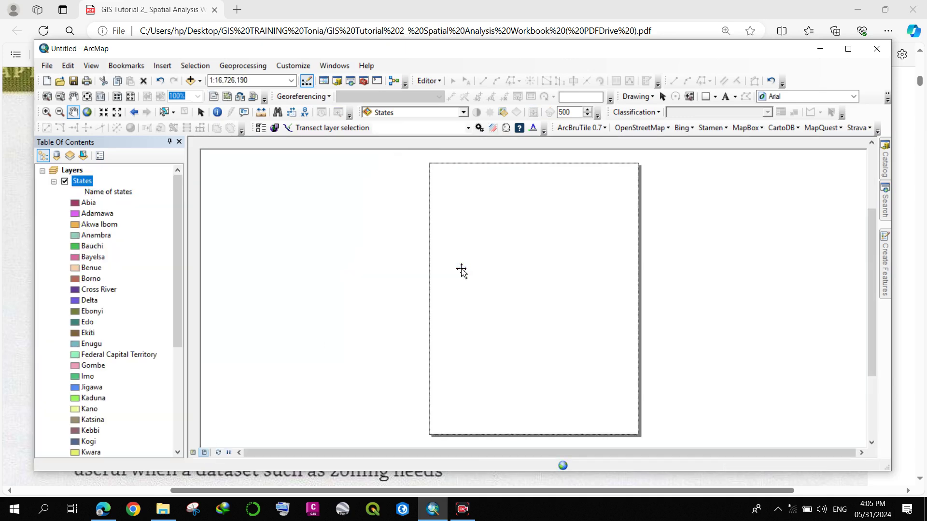
pyautogui.rightClick(79, 181)
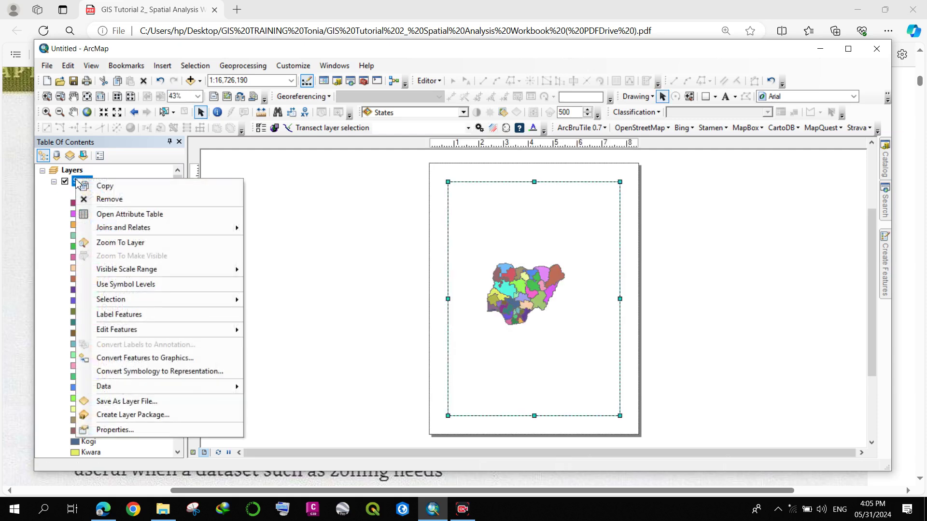
pyautogui.click(138, 243)
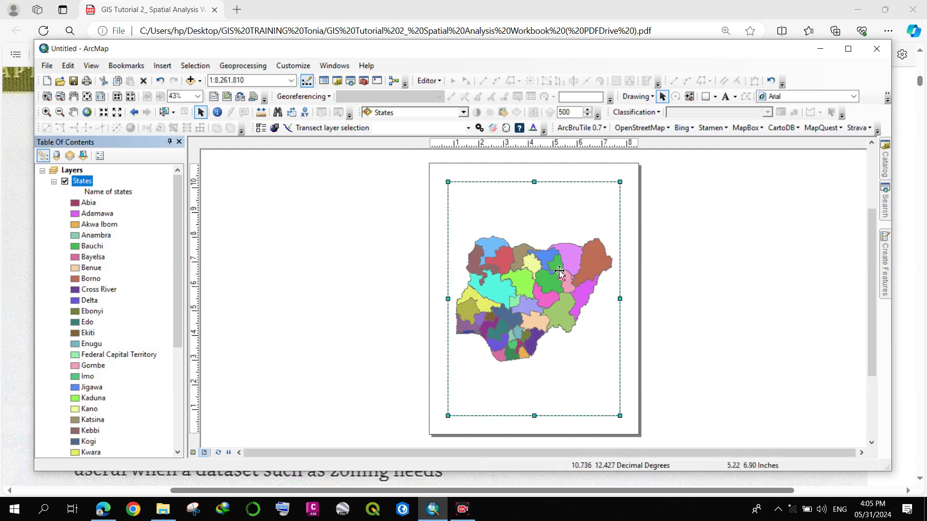
pyautogui.moveTo(683, 270); pyautogui.dragTo(662, 260)
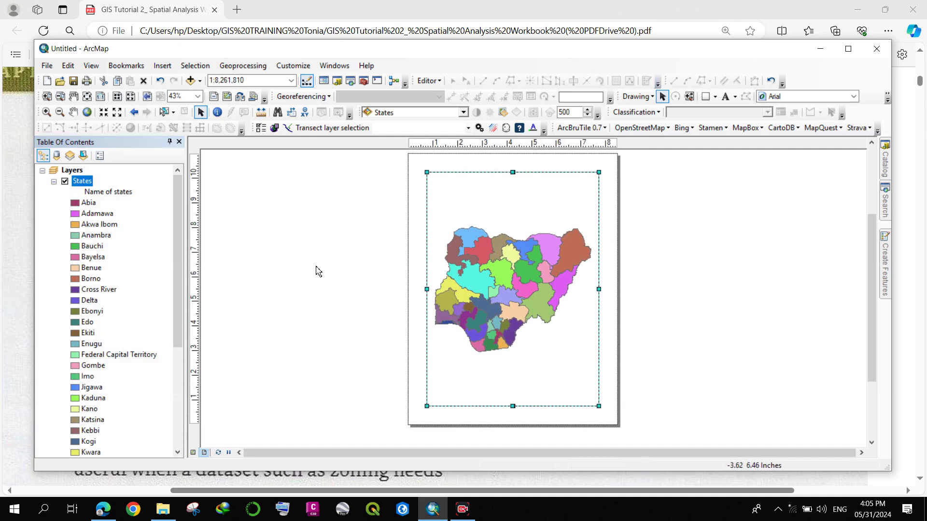
# - Insert a legend for the States layer, using the Urbanized Area patch shape and otherwise the default settings
pyautogui.click(163, 65)
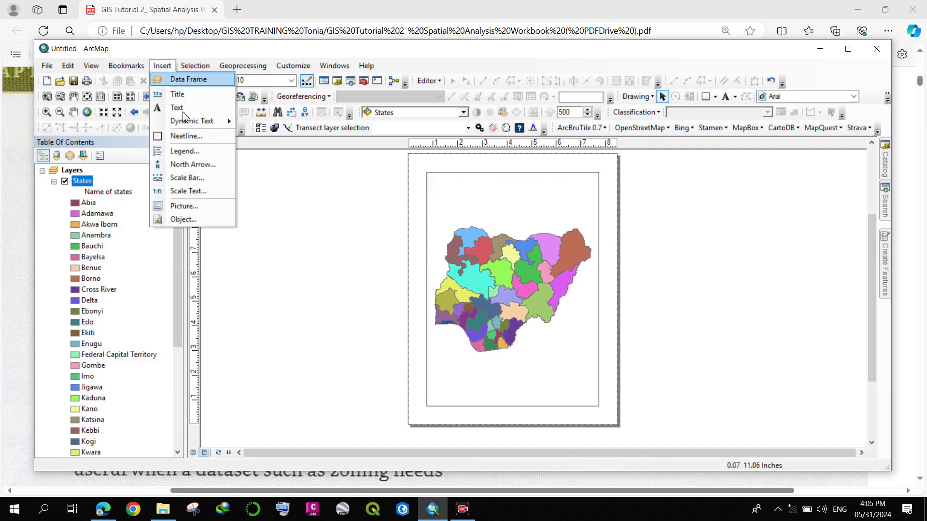
pyautogui.click(193, 152)
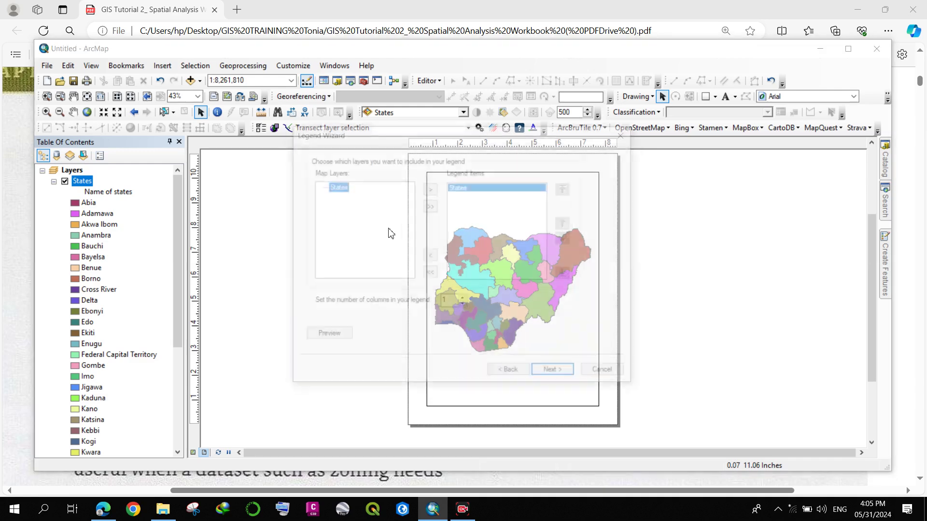
pyautogui.click(546, 378)
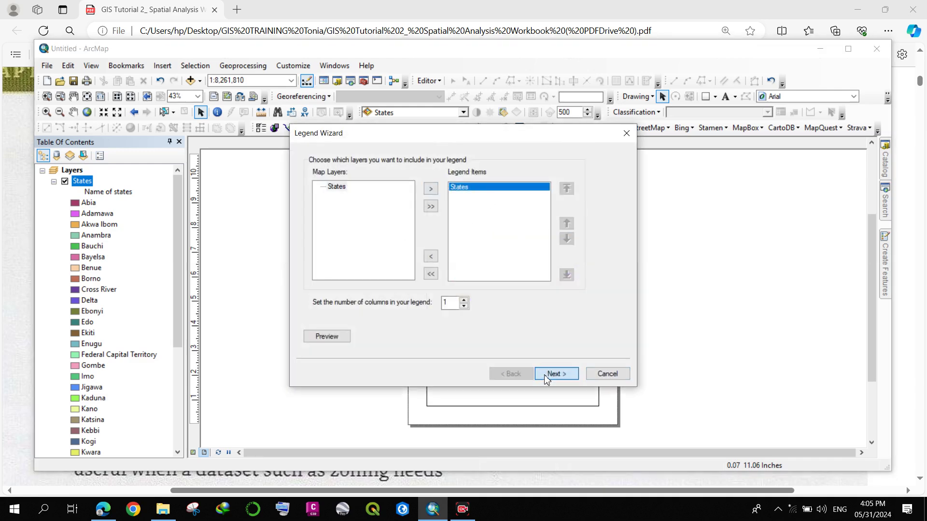
pyautogui.click(546, 378)
pyautogui.click(545, 378)
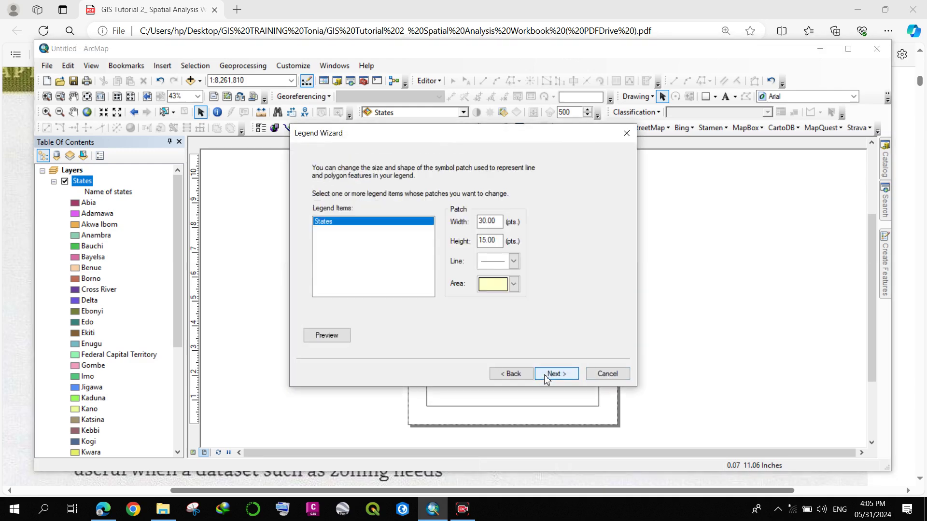
pyautogui.click(515, 287)
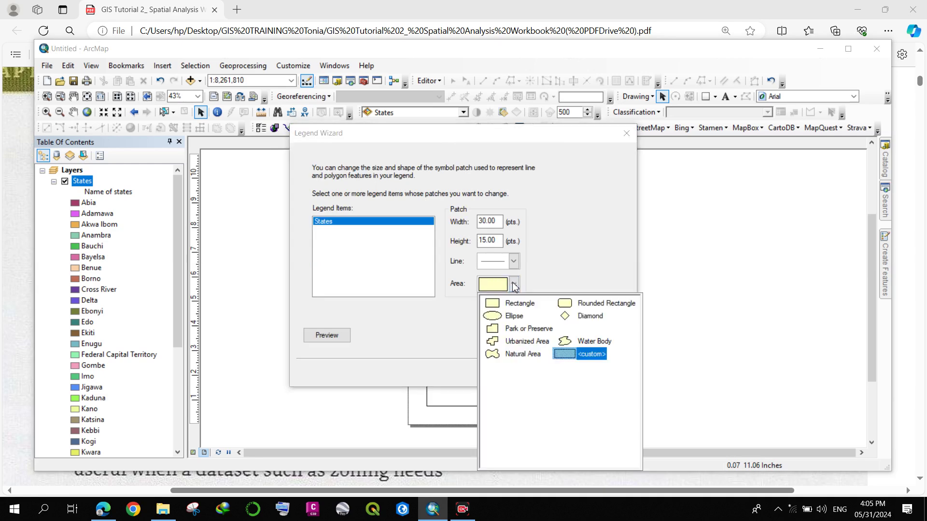
pyautogui.click(511, 346)
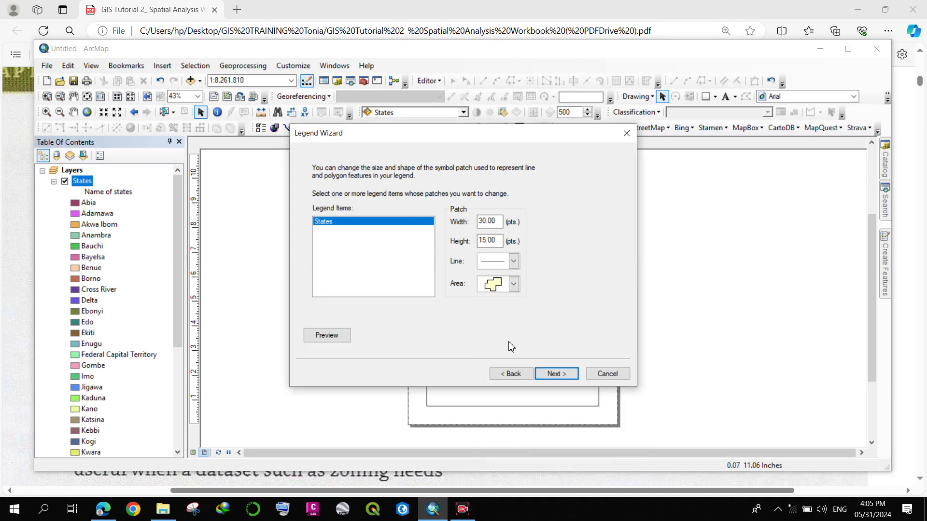
pyautogui.click(556, 374)
pyautogui.click(560, 374)
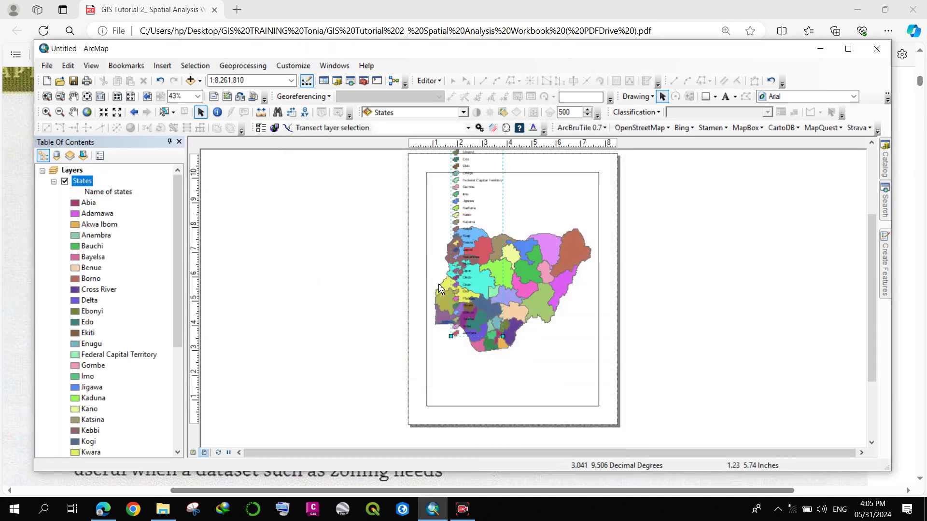
# - Move the legend off the map to the blank area beside the page's right edge and inspect its entries
pyautogui.moveTo(456, 224); pyautogui.dragTo(651, 309)
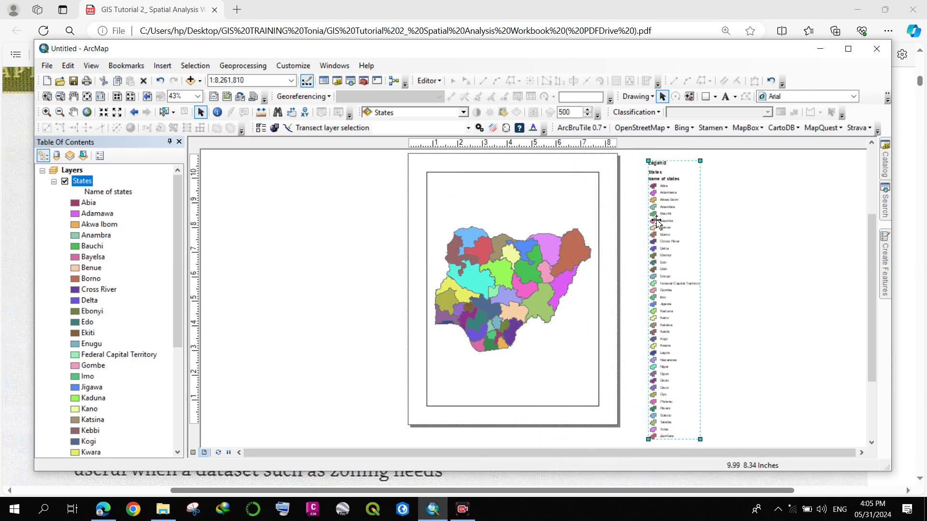
pyautogui.scroll(1, 656, 210)
pyautogui.scroll(-3, 657, 210)
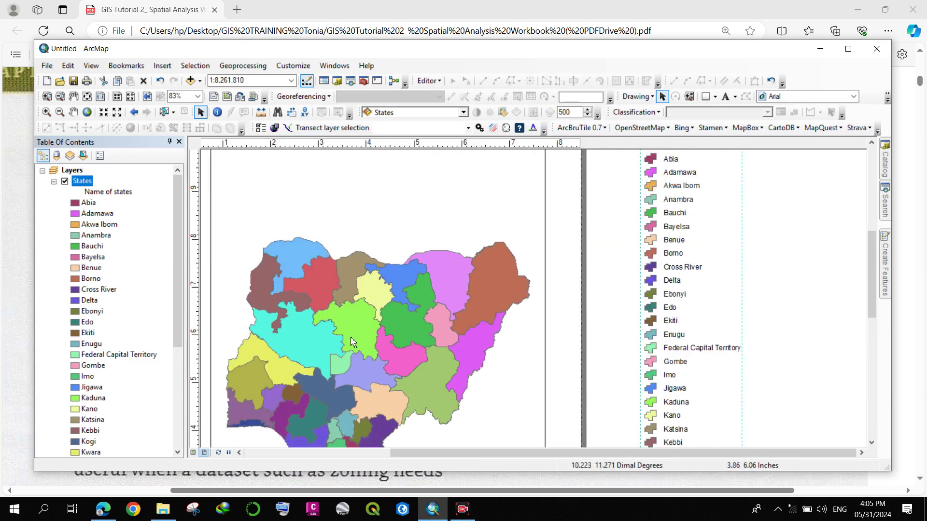
pyautogui.scroll(1, 320, 377)
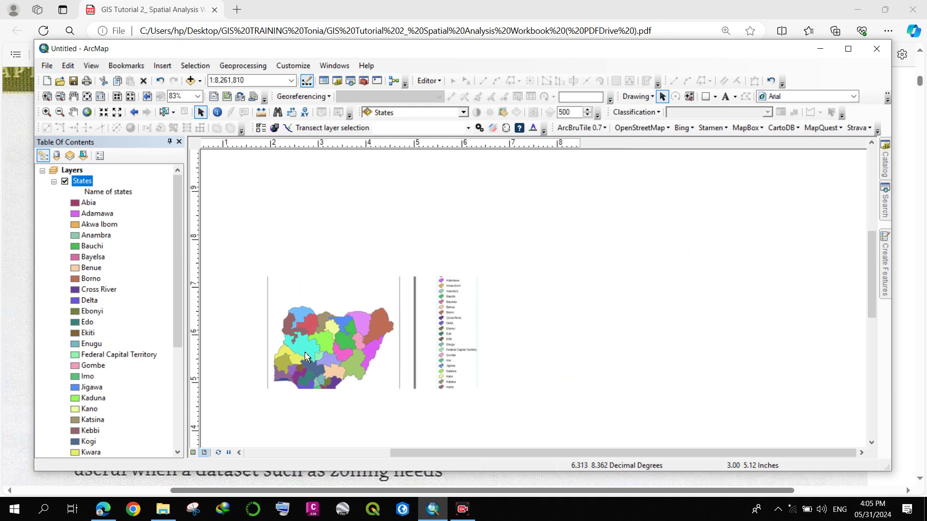
pyautogui.scroll(-2, 303, 338)
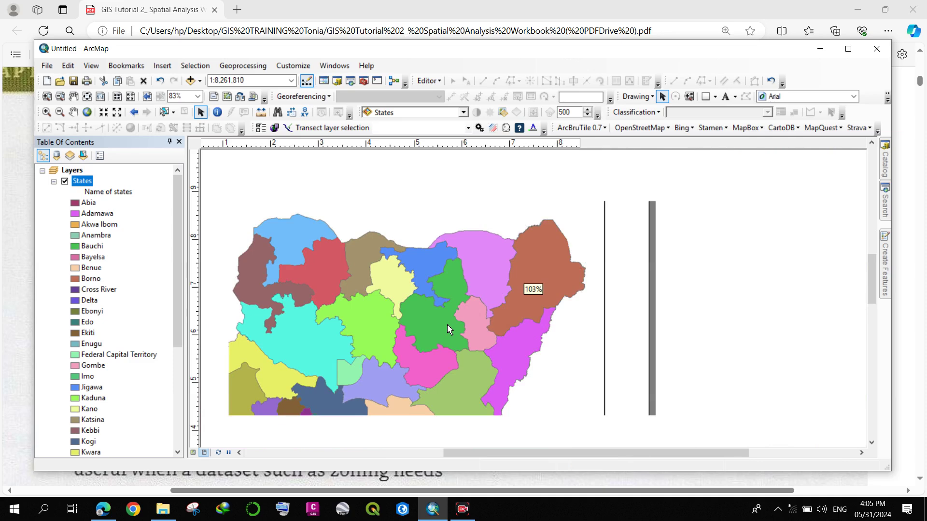
# - Place the States legend items in a new column and set their column count to 4
pyautogui.scroll(-1, 459, 325)
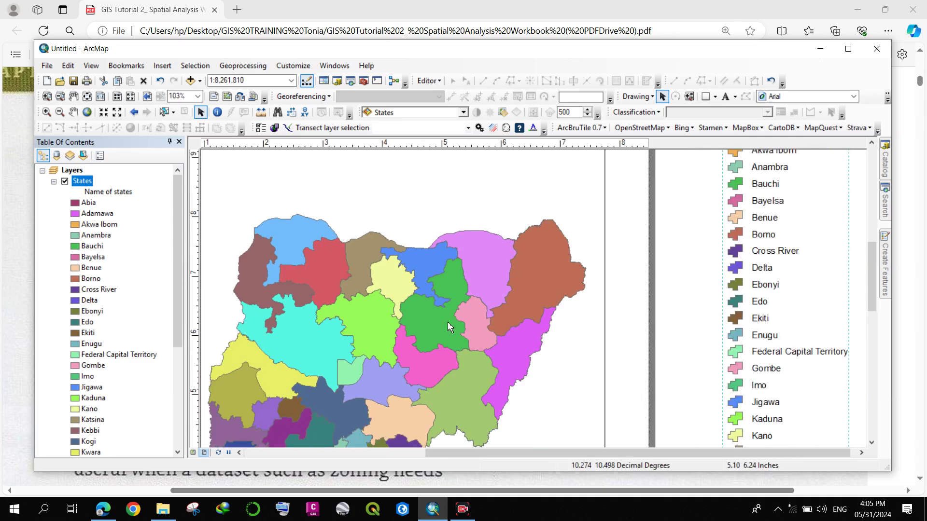
pyautogui.scroll(1, 401, 336)
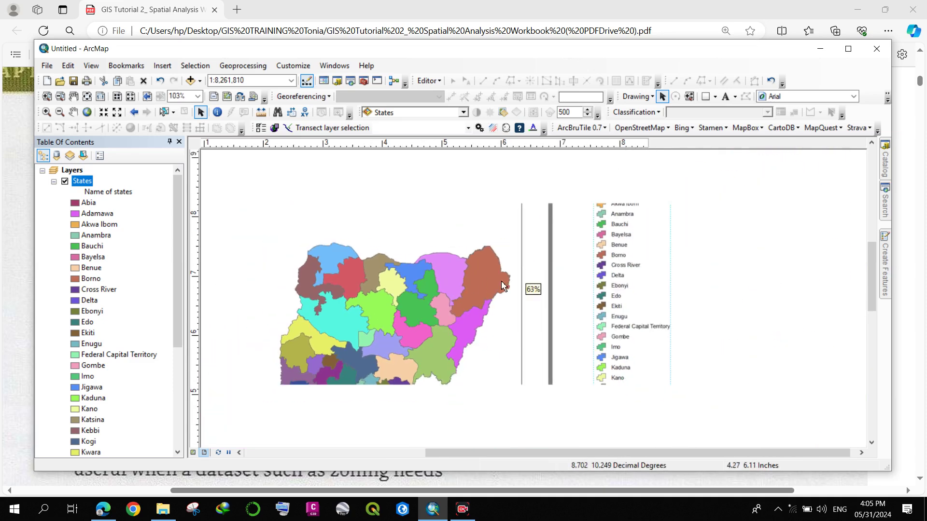
pyautogui.scroll(2, 531, 270)
pyautogui.scroll(1, 615, 252)
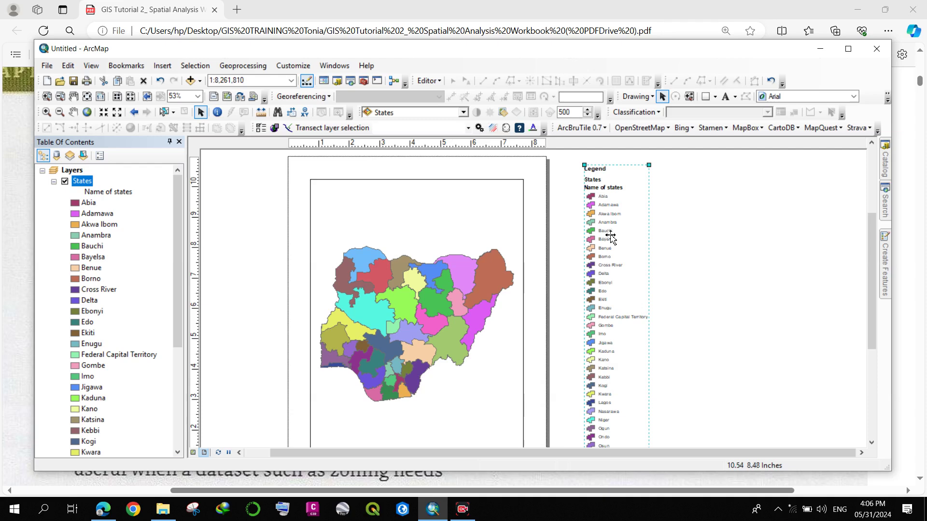
pyautogui.rightClick(610, 232)
pyautogui.click(636, 444)
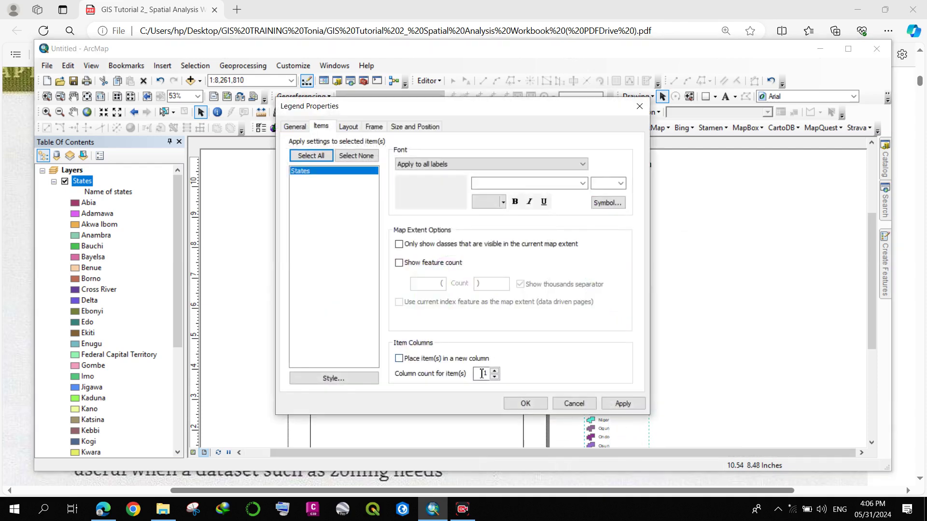
pyautogui.click(399, 358)
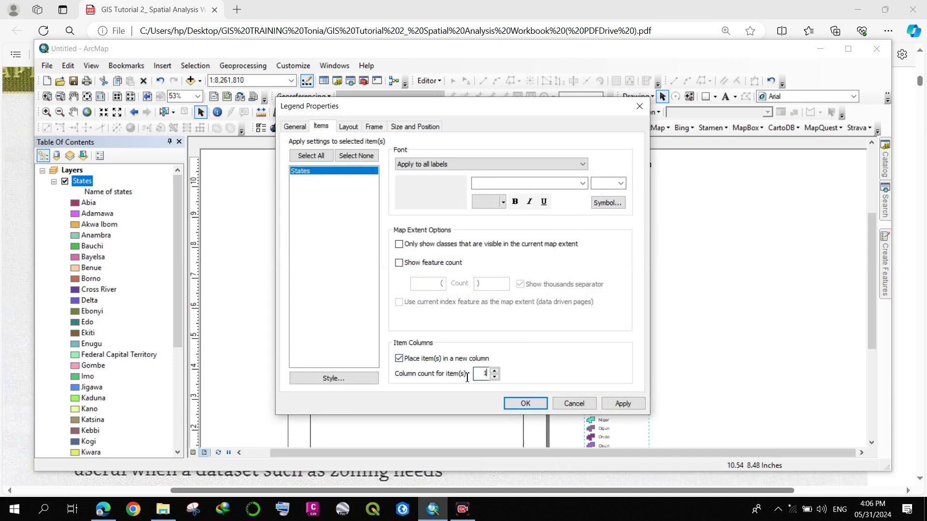
pyautogui.click(524, 403)
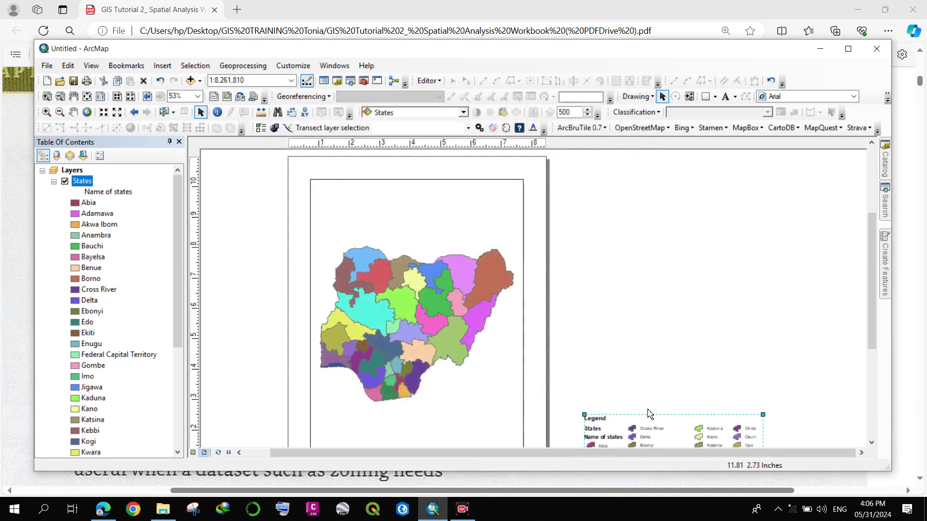
# - Move the legend onto the page at the map's lower edge and set the column count for its items to 6
pyautogui.moveTo(610, 389); pyautogui.dragTo(611, 310)
pyautogui.moveTo(682, 377); pyautogui.dragTo(410, 338)
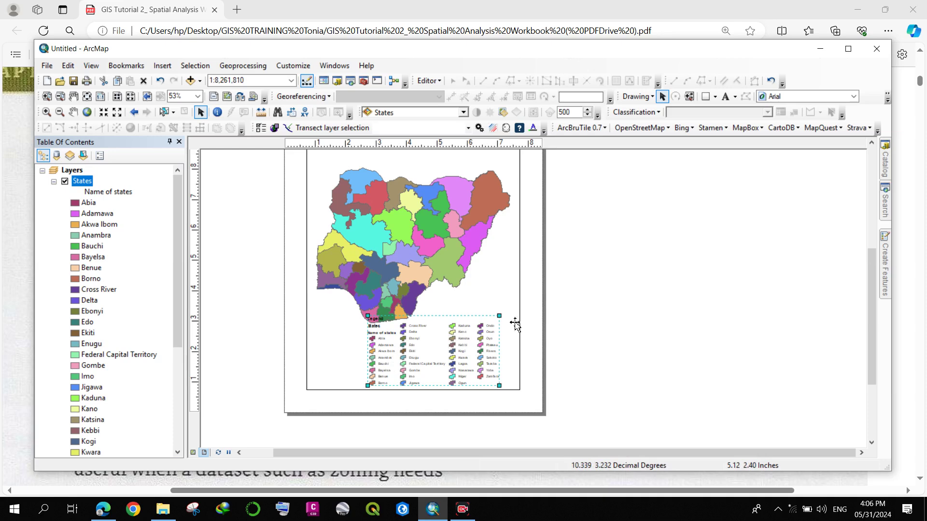
pyautogui.rightClick(462, 333)
pyautogui.click(462, 333)
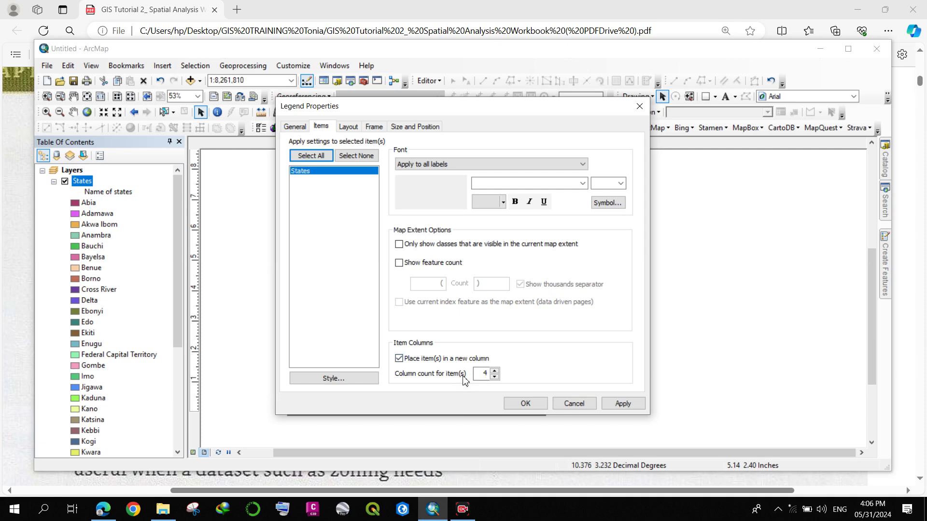
pyautogui.doubleClick(481, 379)
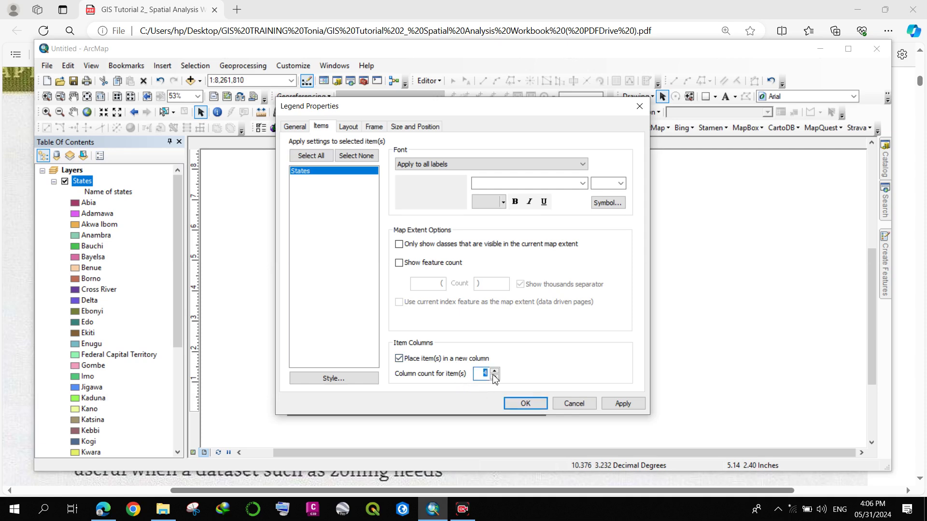
pyautogui.click(525, 404)
# - Move the six-column legend beneath the map, enlarge it to nearly the data frame's width, deselect it and check the whole page
pyautogui.moveTo(503, 381); pyautogui.dragTo(453, 383)
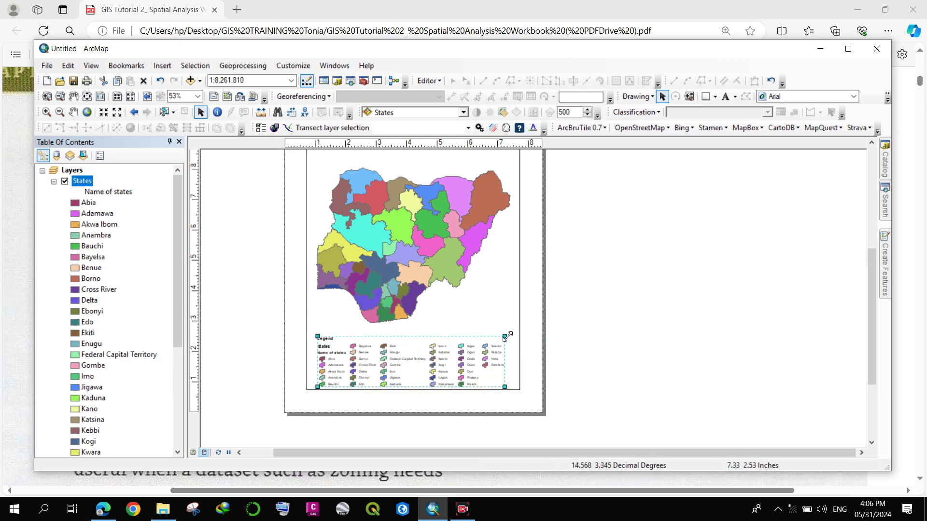
pyautogui.moveTo(504, 336); pyautogui.dragTo(515, 333)
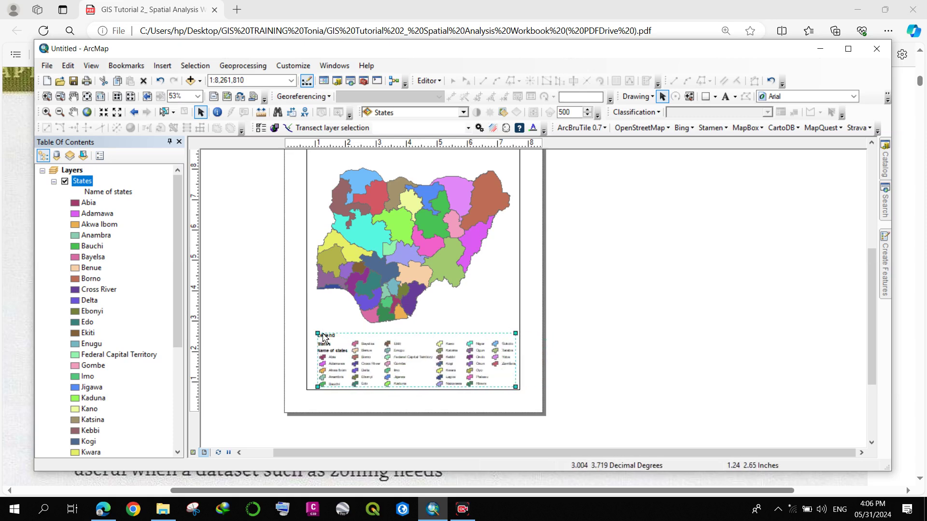
pyautogui.moveTo(317, 333); pyautogui.dragTo(314, 332)
pyautogui.click(560, 333)
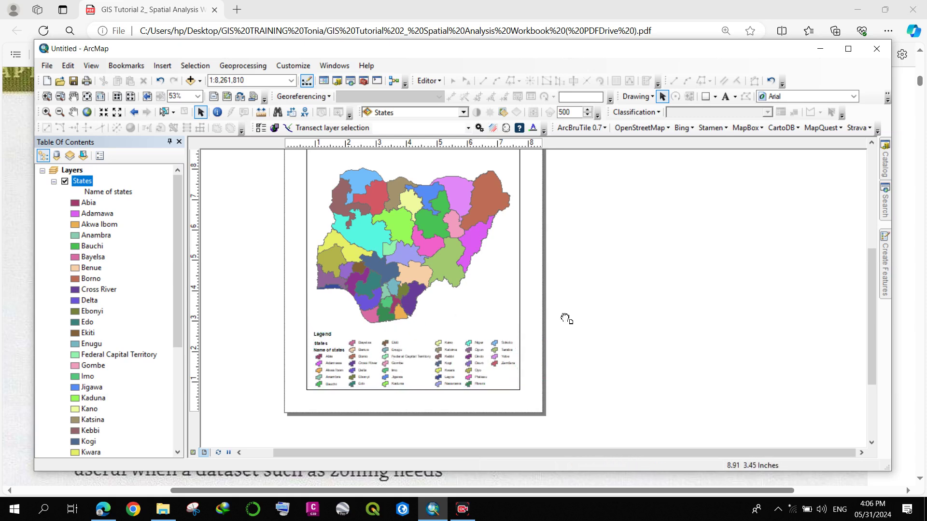
pyautogui.scroll(1, 560, 320)
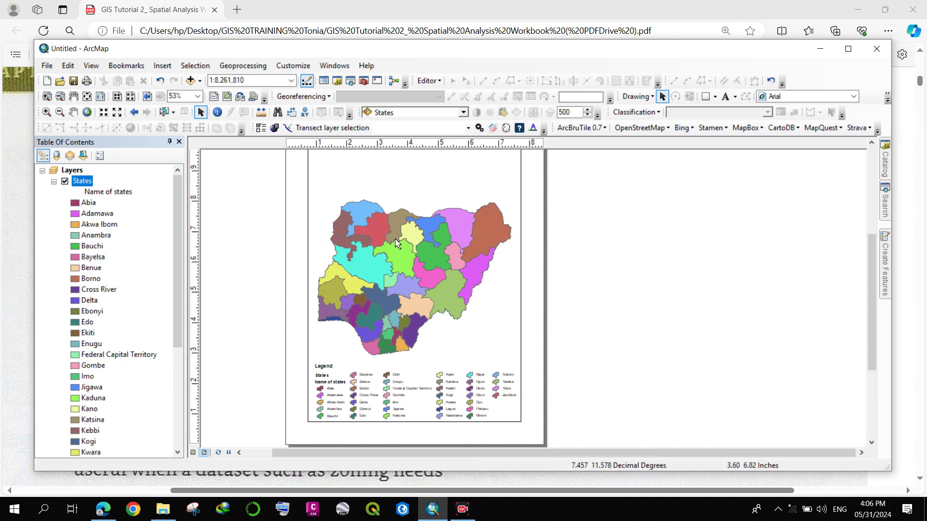
pyautogui.scroll(2, 395, 241)
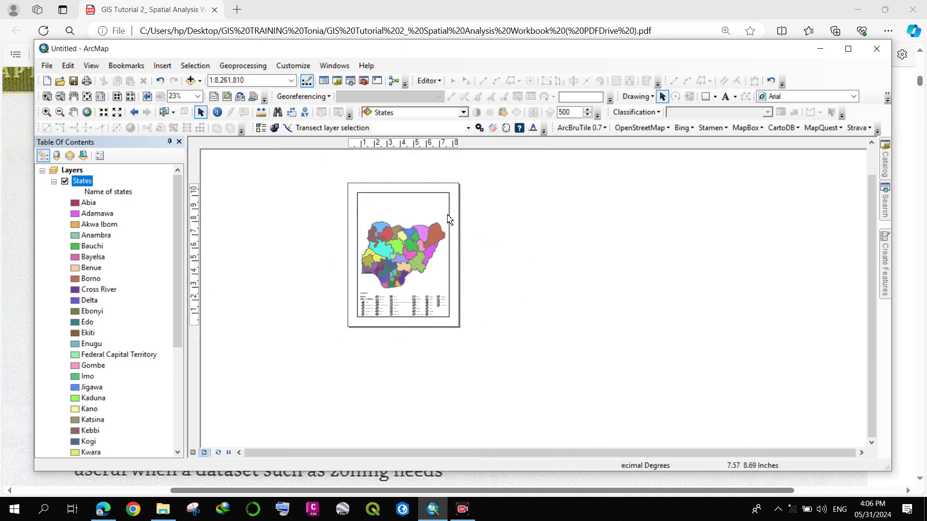
pyautogui.scroll(-2, 371, 205)
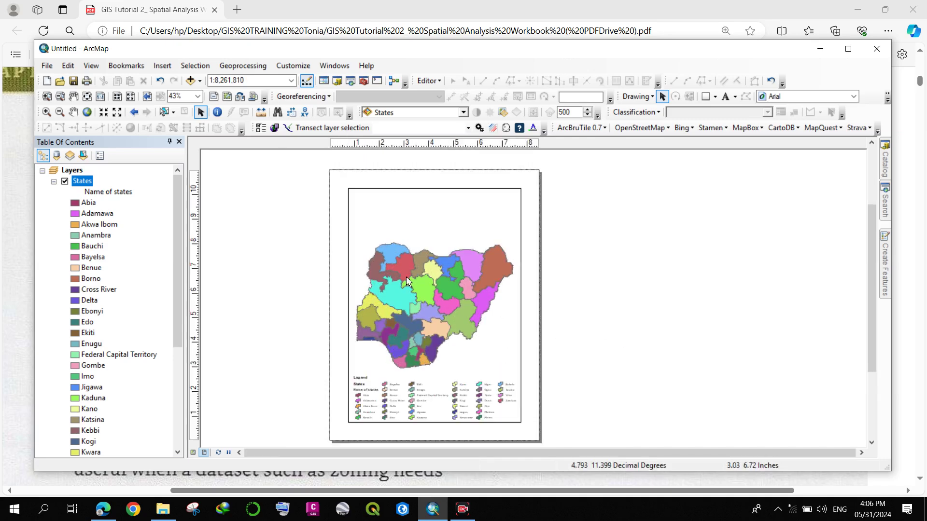
# - Switch to the GIS Tutorial 2 PDF in Microsoft Edge and review the legend instructions through the step on saving the map document
pyautogui.click(101, 512)
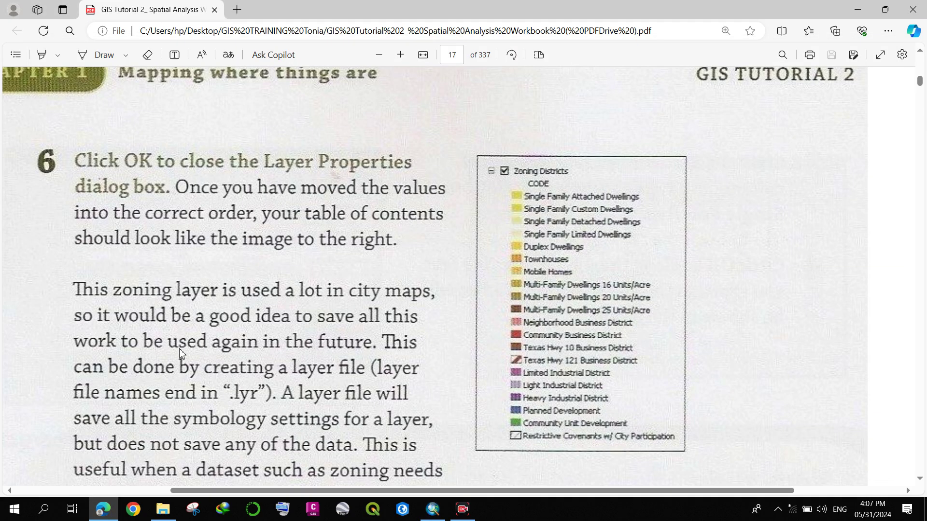
pyautogui.scroll(-10, 180, 357)
pyautogui.scroll(-7, 179, 357)
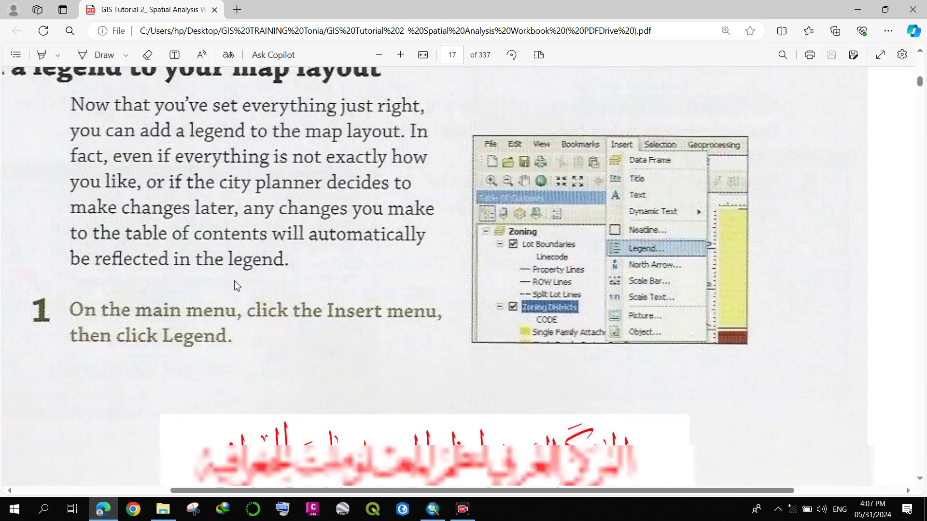
pyautogui.scroll(4, 193, 247)
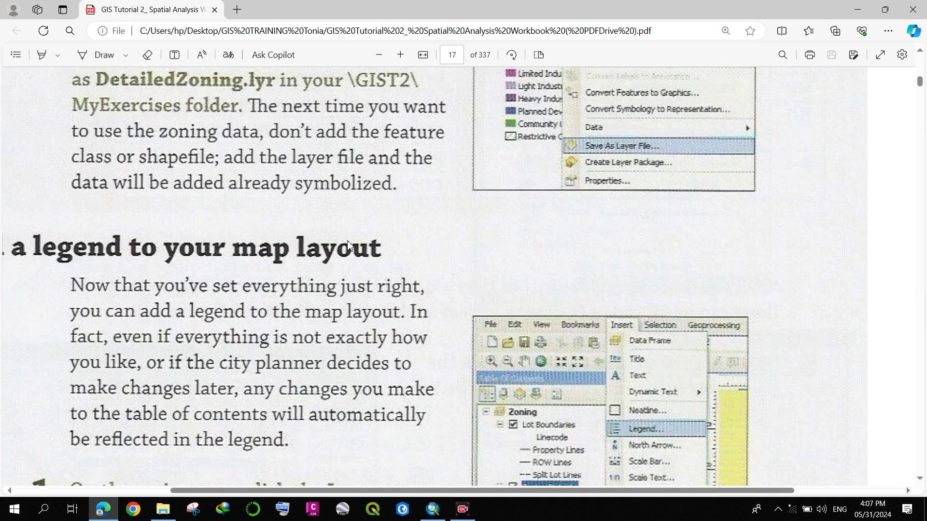
pyautogui.scroll(-12, 347, 246)
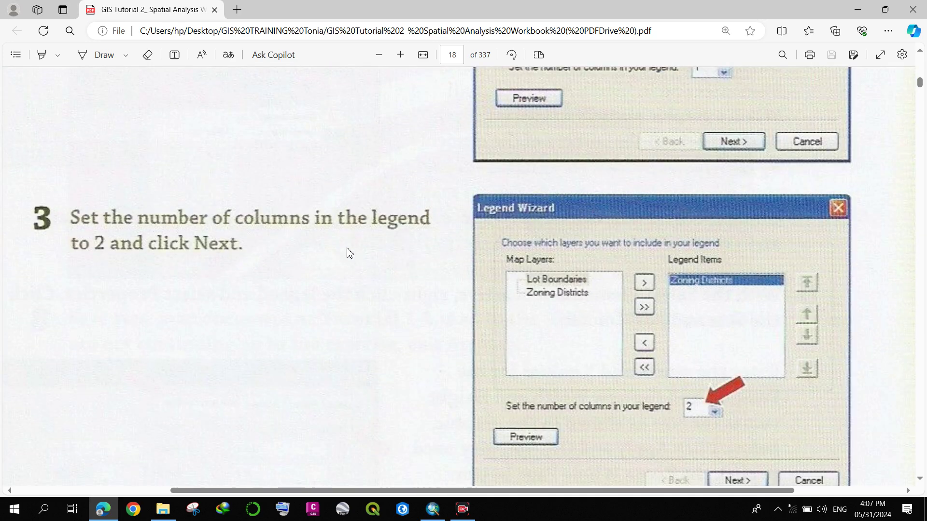
pyautogui.scroll(-10, 350, 253)
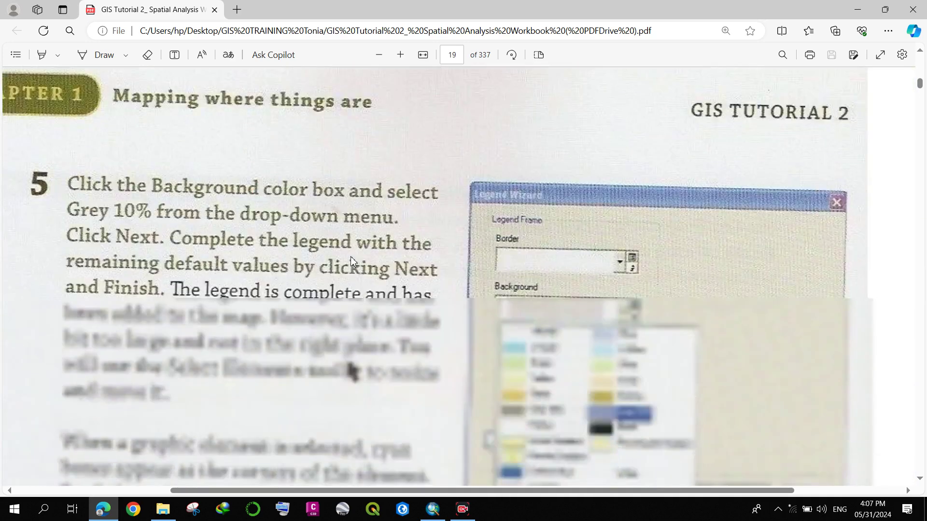
pyautogui.scroll(-15, 350, 256)
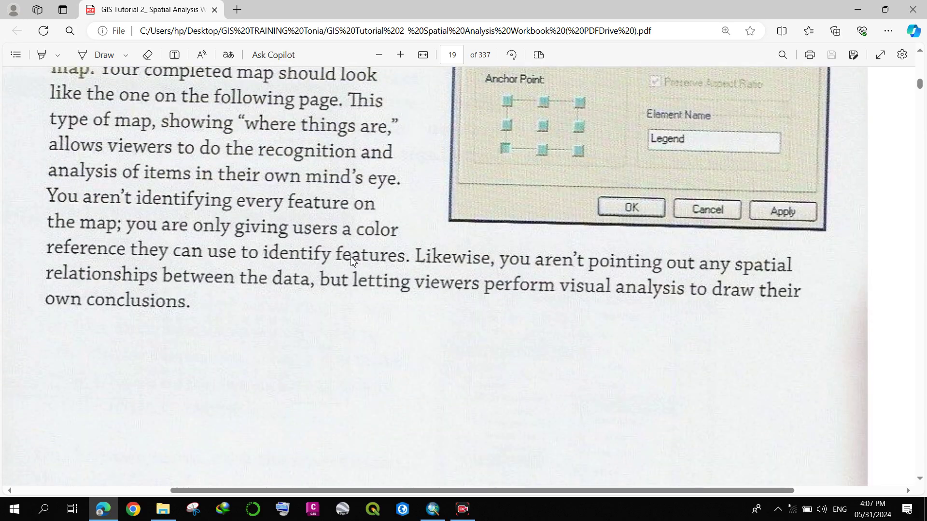
pyautogui.scroll(-10, 352, 261)
pyautogui.scroll(-15, 351, 258)
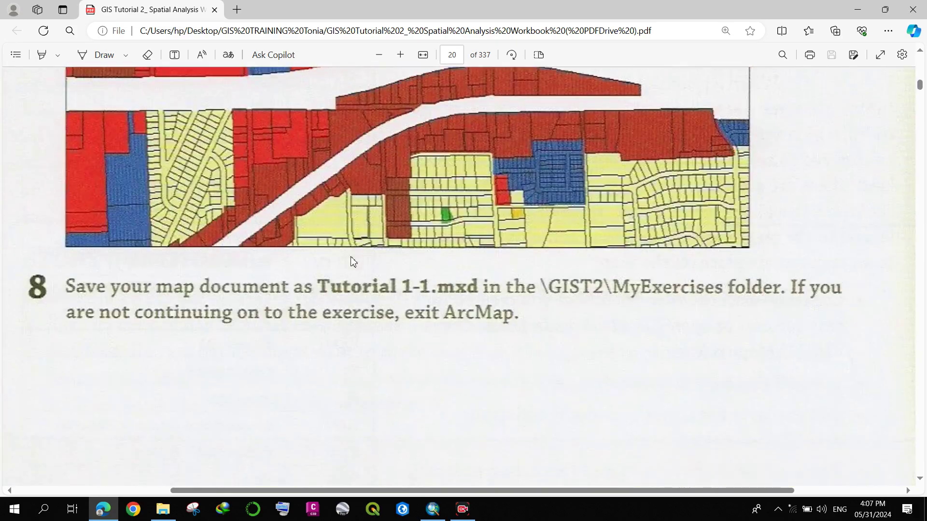
# - Read the Exercise 1-1 instructions and its table of land-use codes and labels
pyautogui.scroll(-10, 350, 258)
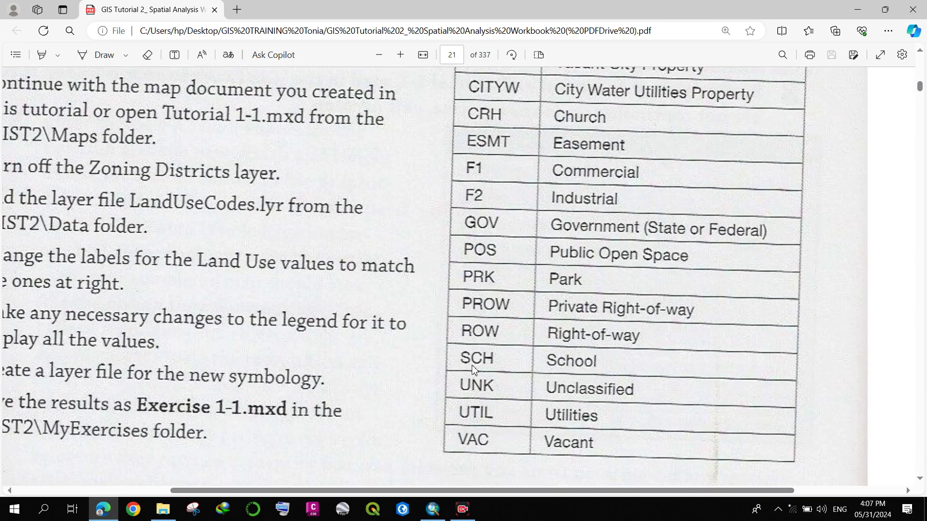
pyautogui.scroll(-4, 457, 332)
pyautogui.scroll(5, 389, 332)
pyautogui.scroll(4, 439, 334)
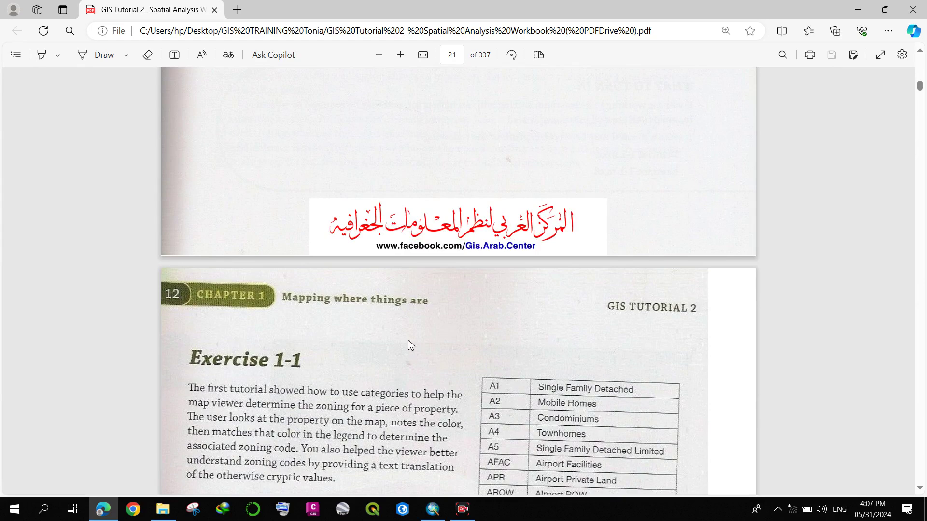
pyautogui.scroll(-8, 409, 343)
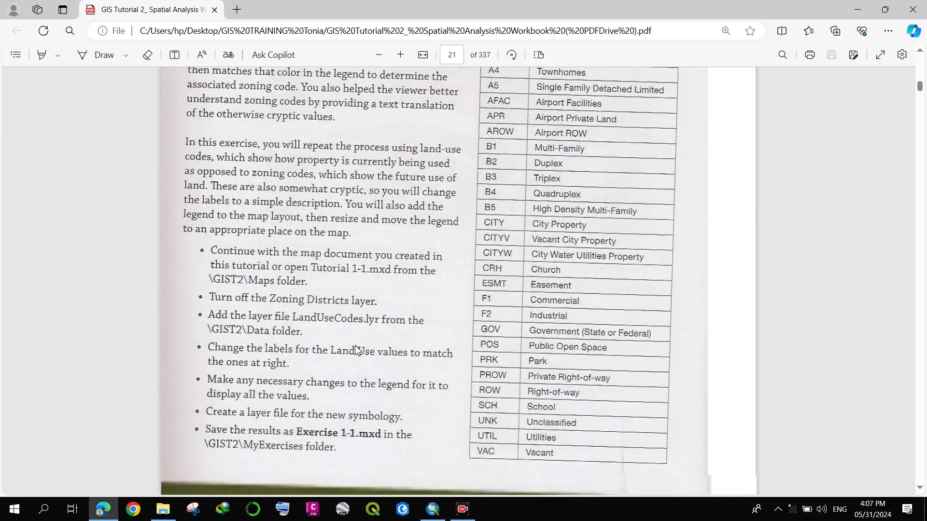
pyautogui.scroll(5, 499, 229)
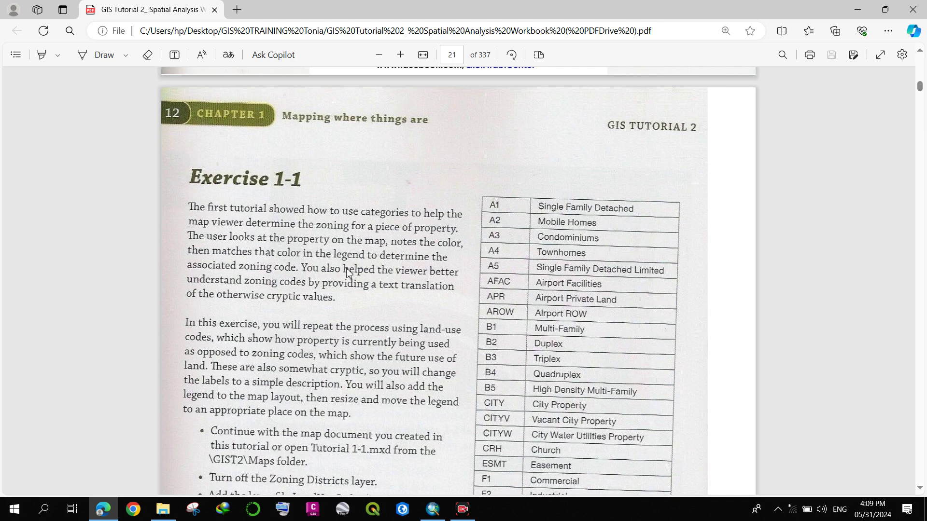
# - Look over the Tutorial 1-1 review and the opening page of Tutorial 1-2, Controlling which values are displayed
pyautogui.scroll(-15, 348, 273)
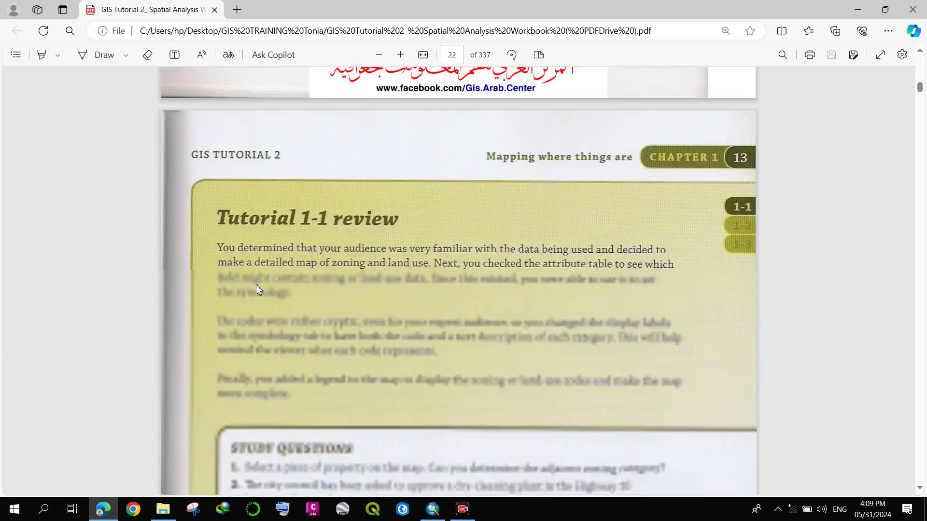
pyautogui.scroll(-15, 256, 285)
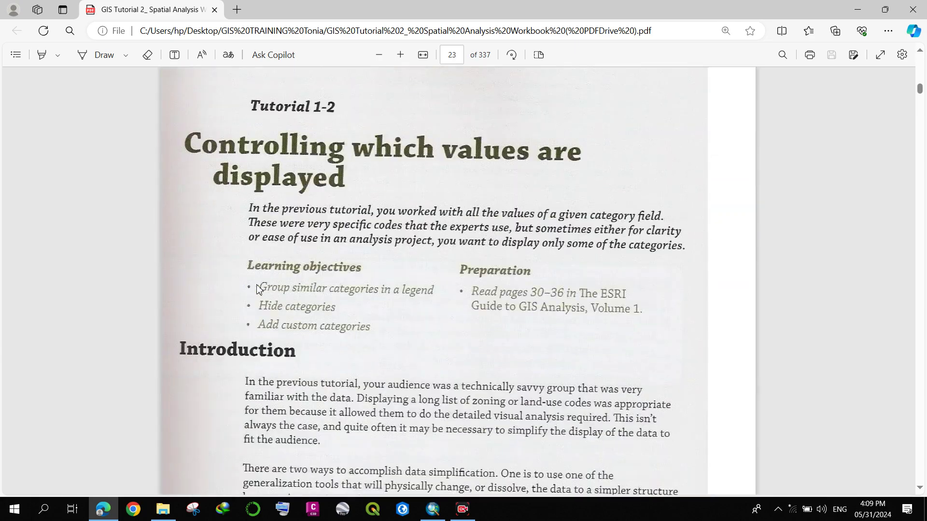
pyautogui.scroll(4, 259, 288)
pyautogui.scroll(-1, 338, 297)
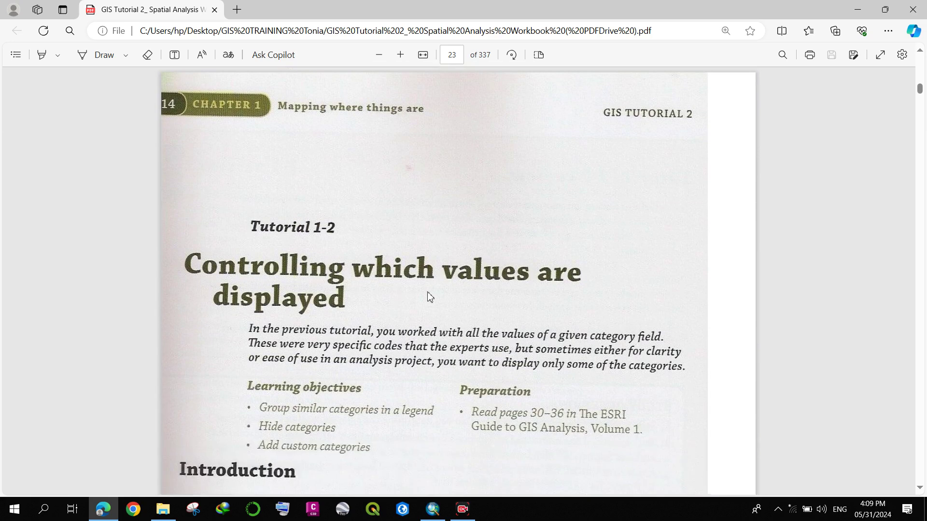